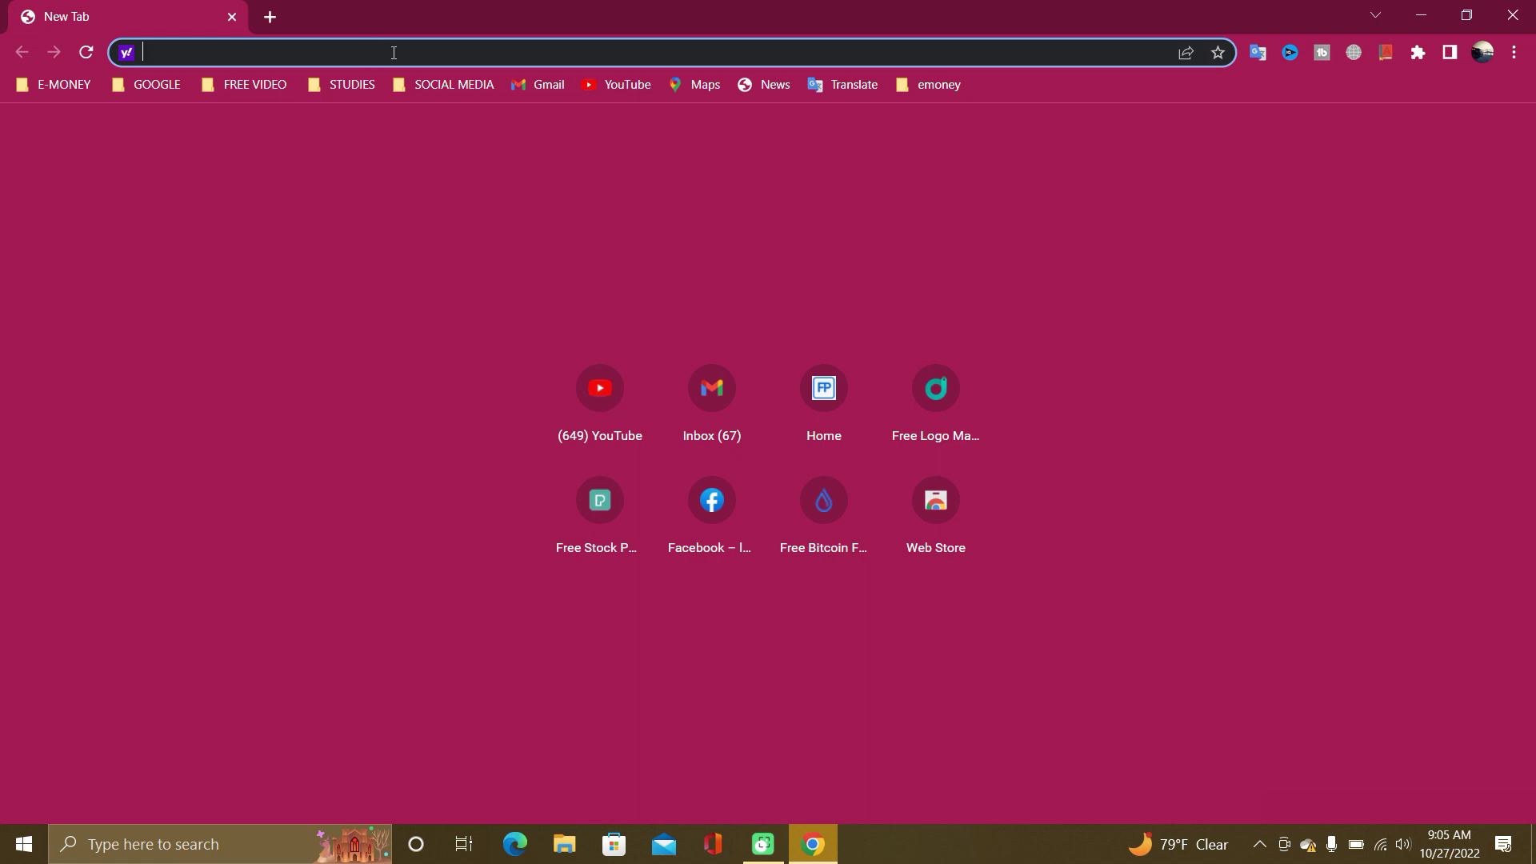
# - Load designevo.com in Chrome by accepting the address-bar autocomplete after typing 'www'
pyautogui.write('www')
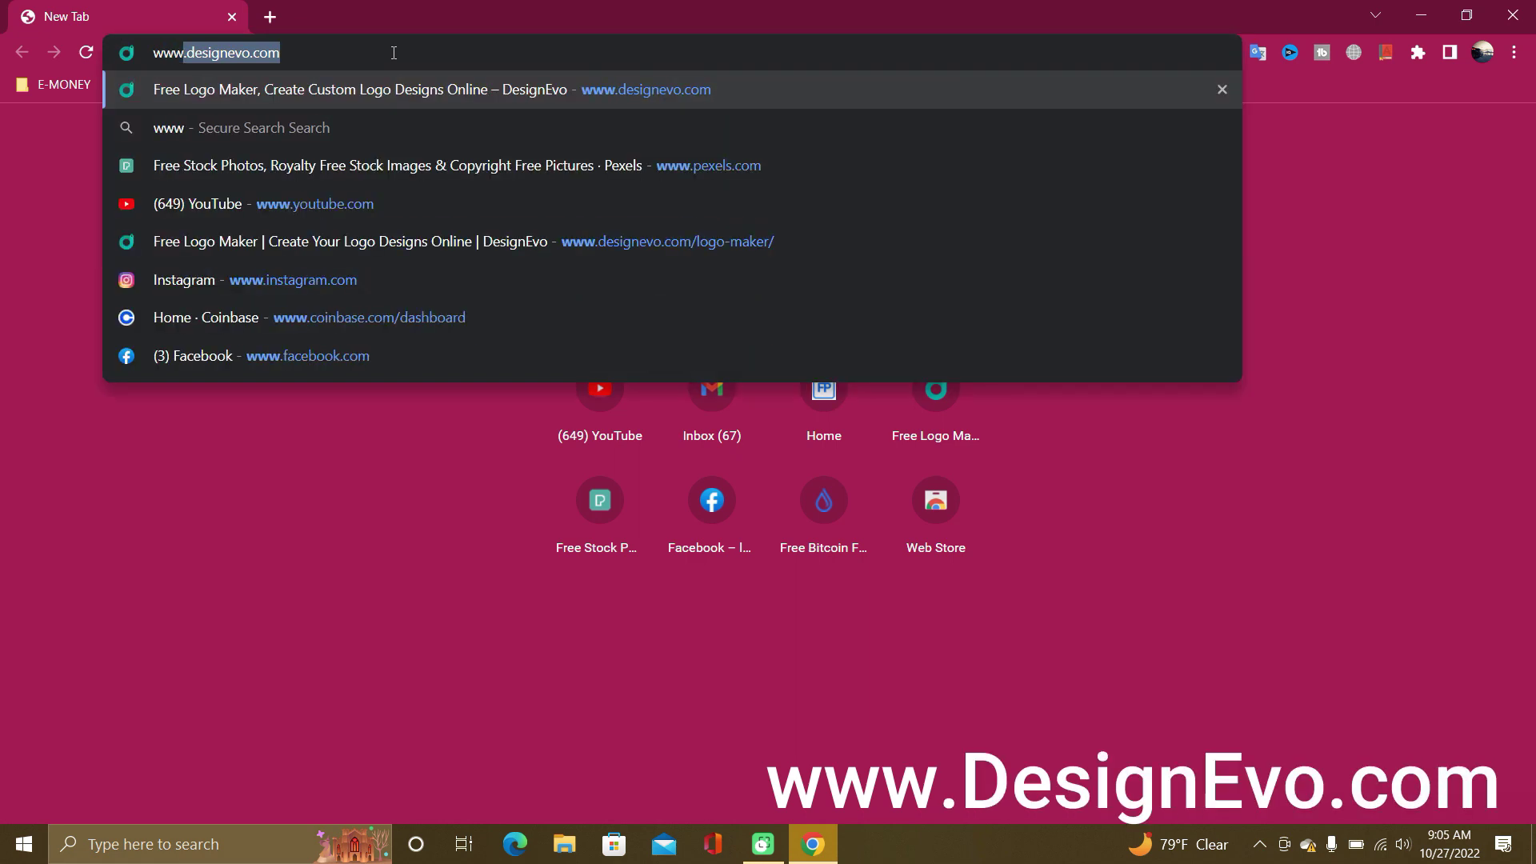
pyautogui.press('Right')
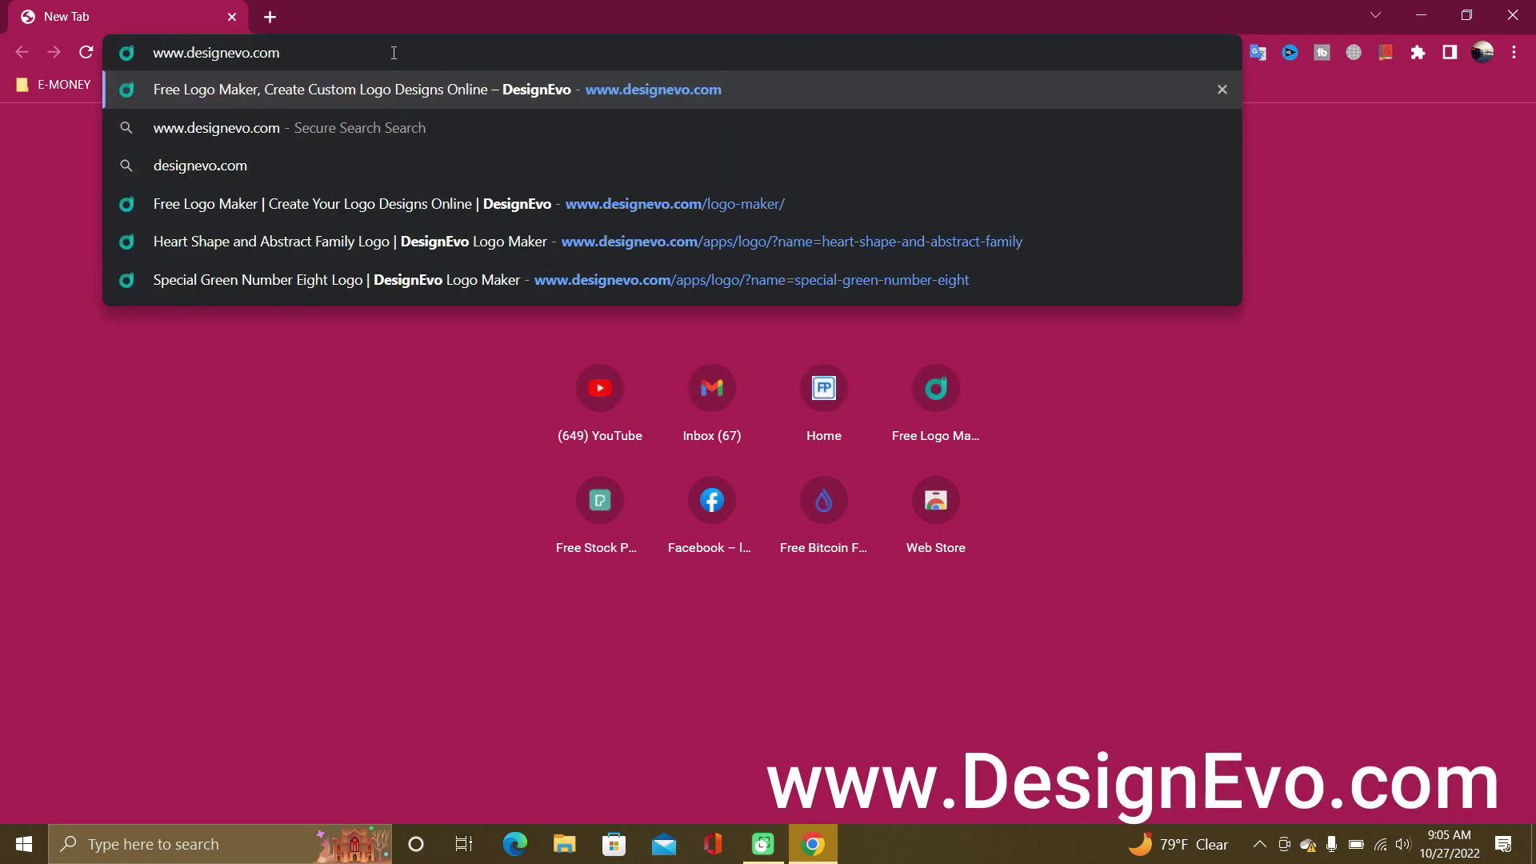
pyautogui.press('Return')
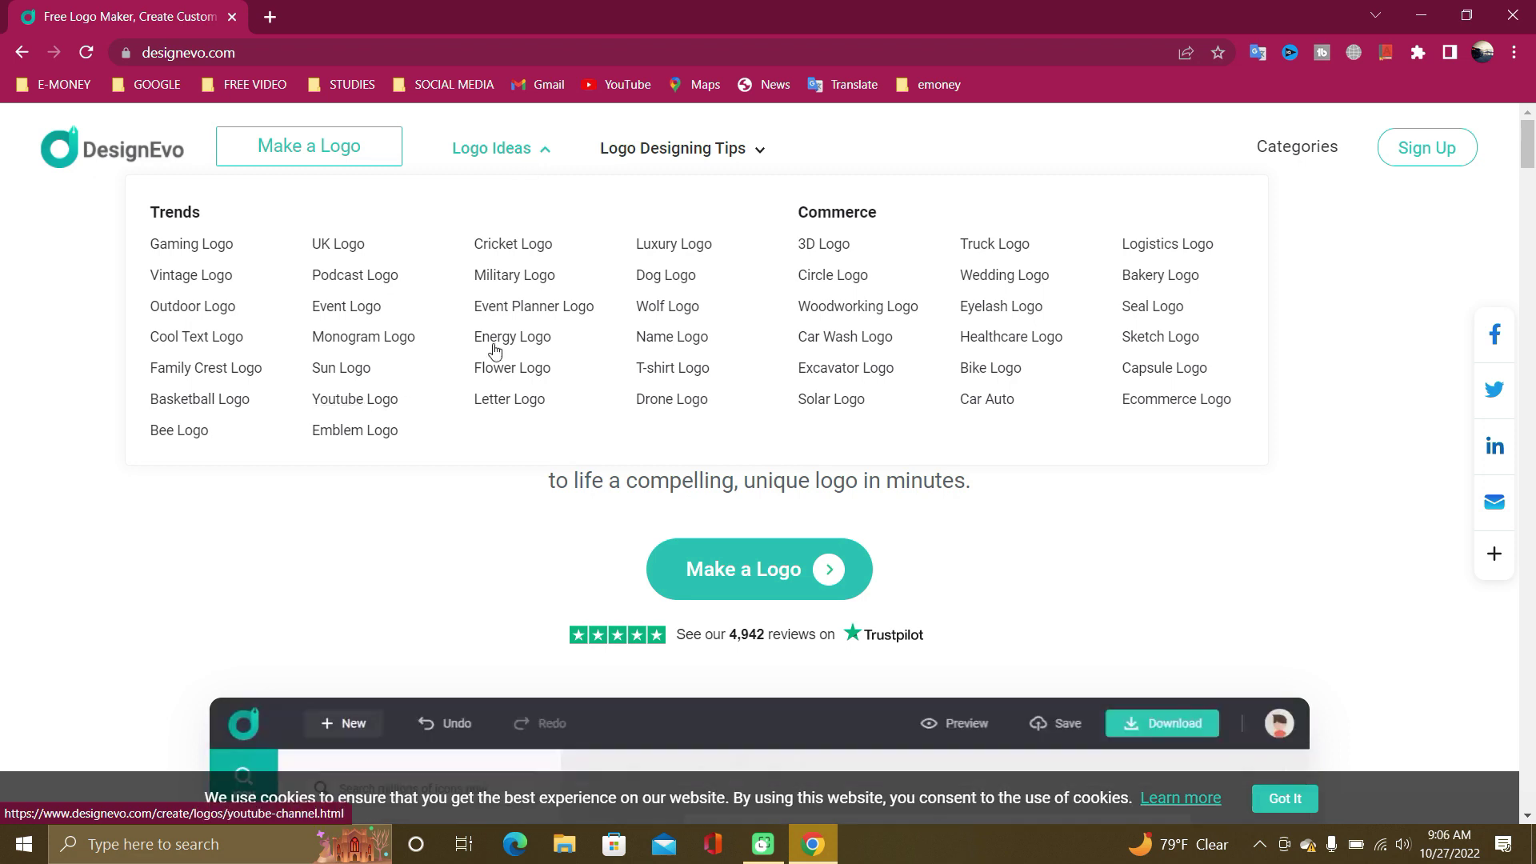
pyautogui.moveTo(672, 147)
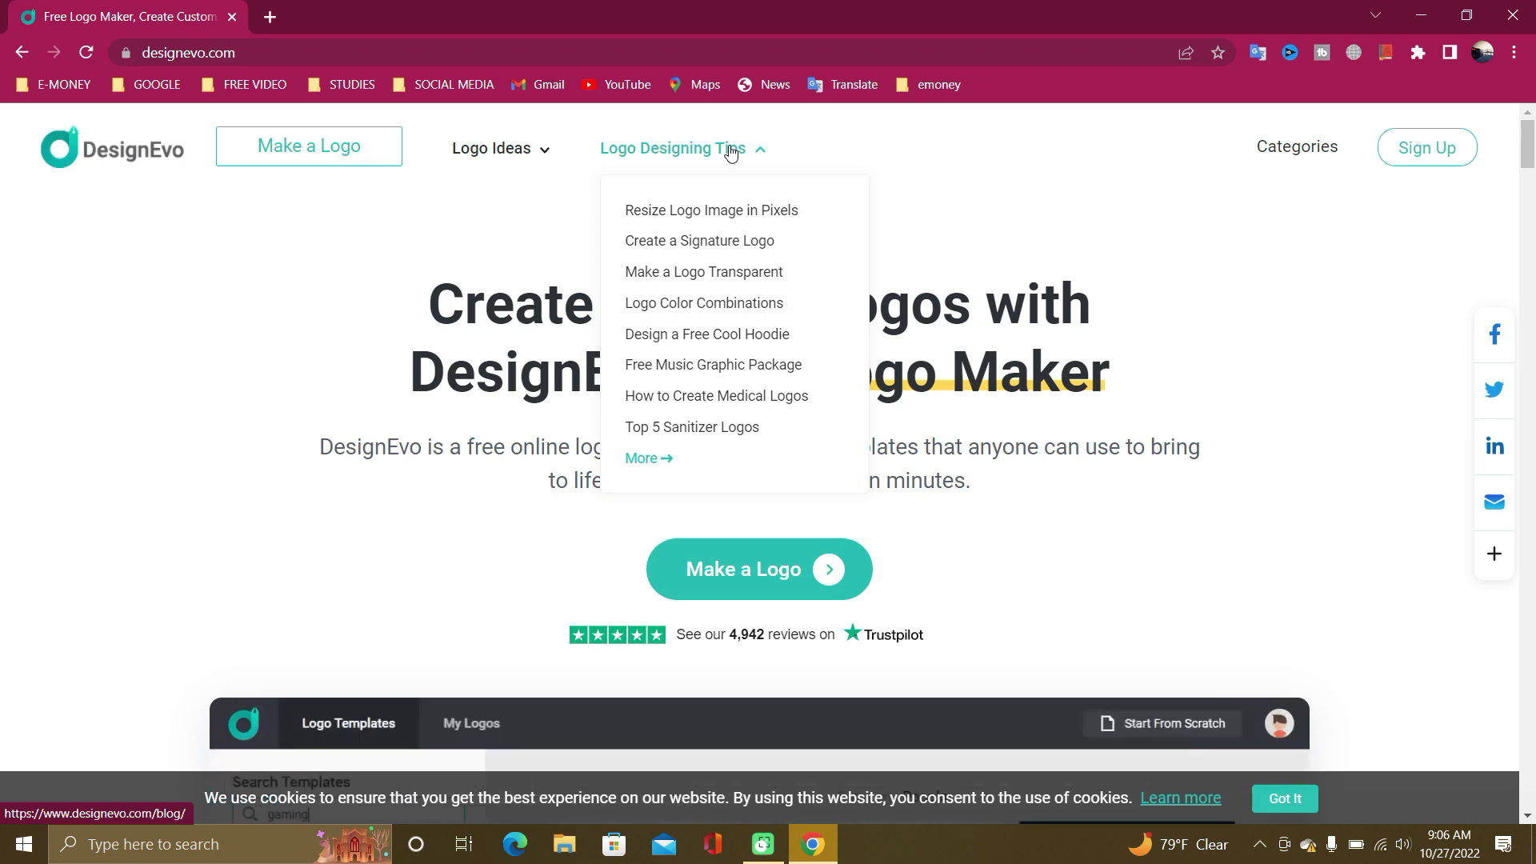
pyautogui.moveTo(1528, 159); pyautogui.dragTo(1530, 205)
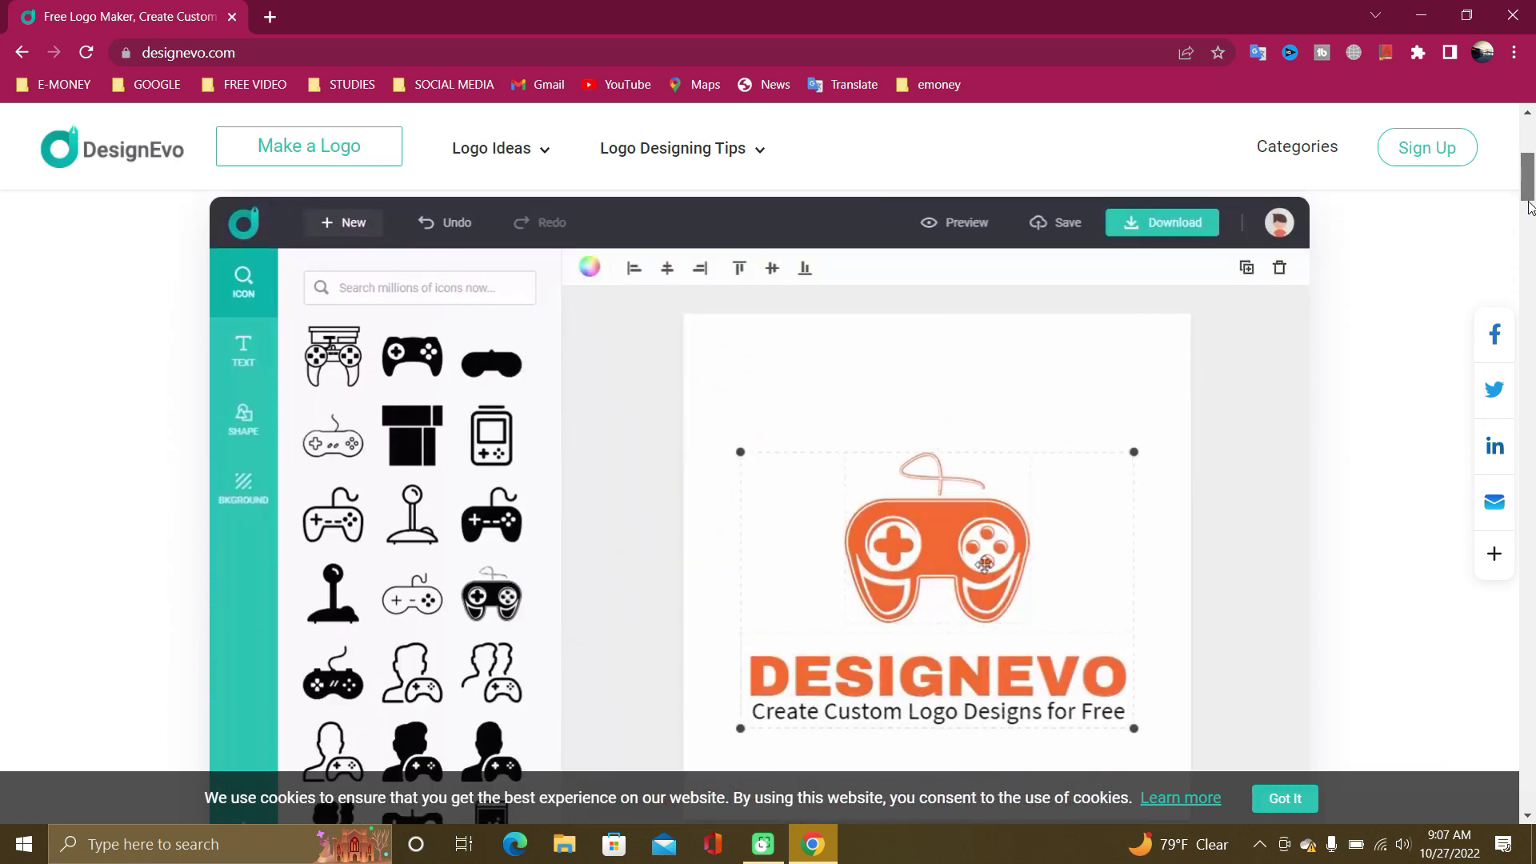
pyautogui.moveTo(1530, 206); pyautogui.dragTo(1530, 269)
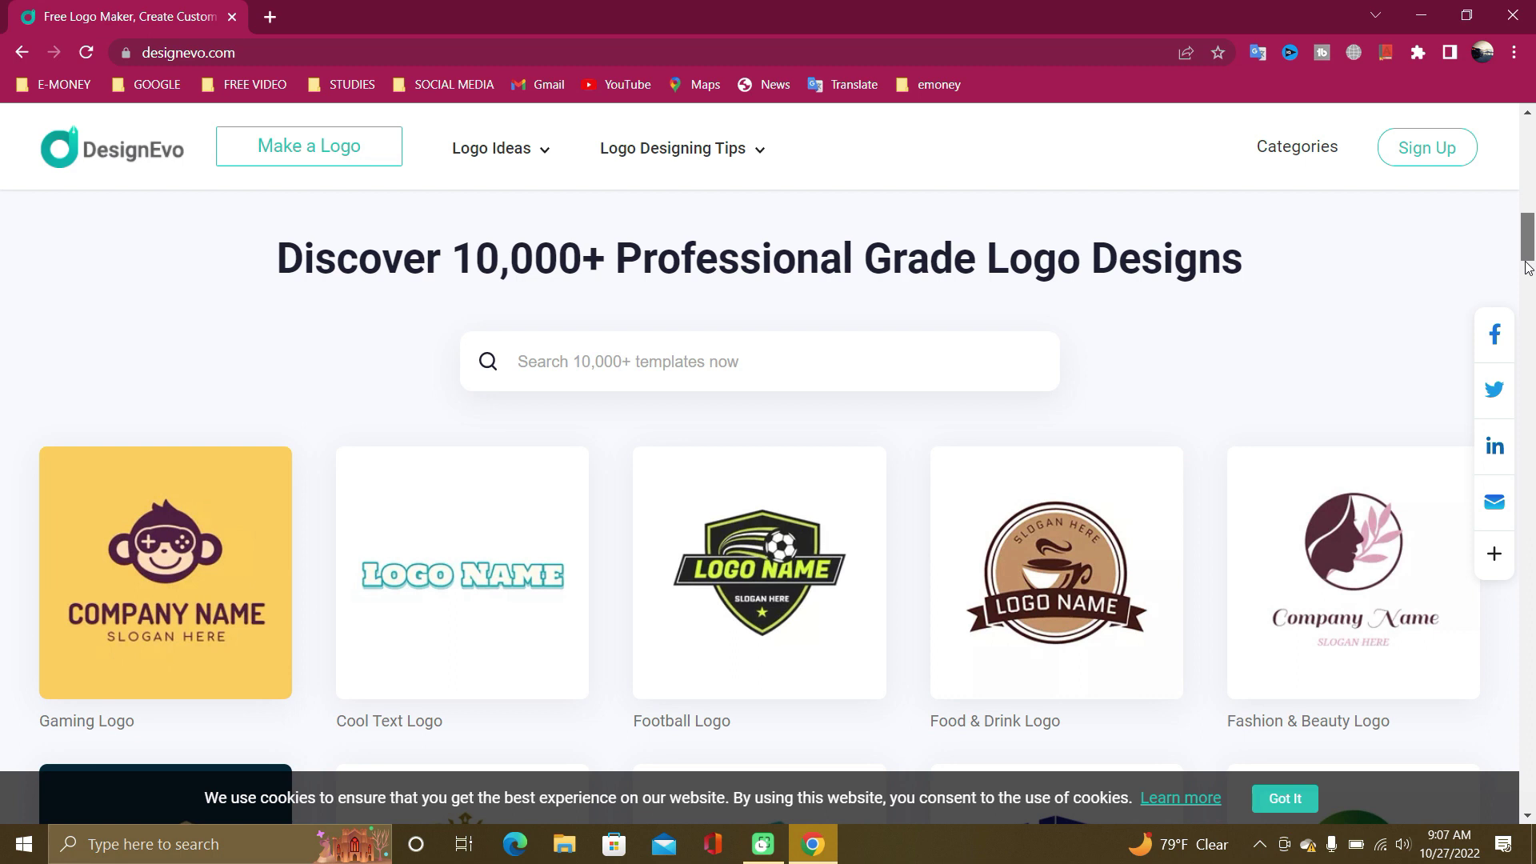
pyautogui.moveTo(1528, 268); pyautogui.dragTo(1499, 500)
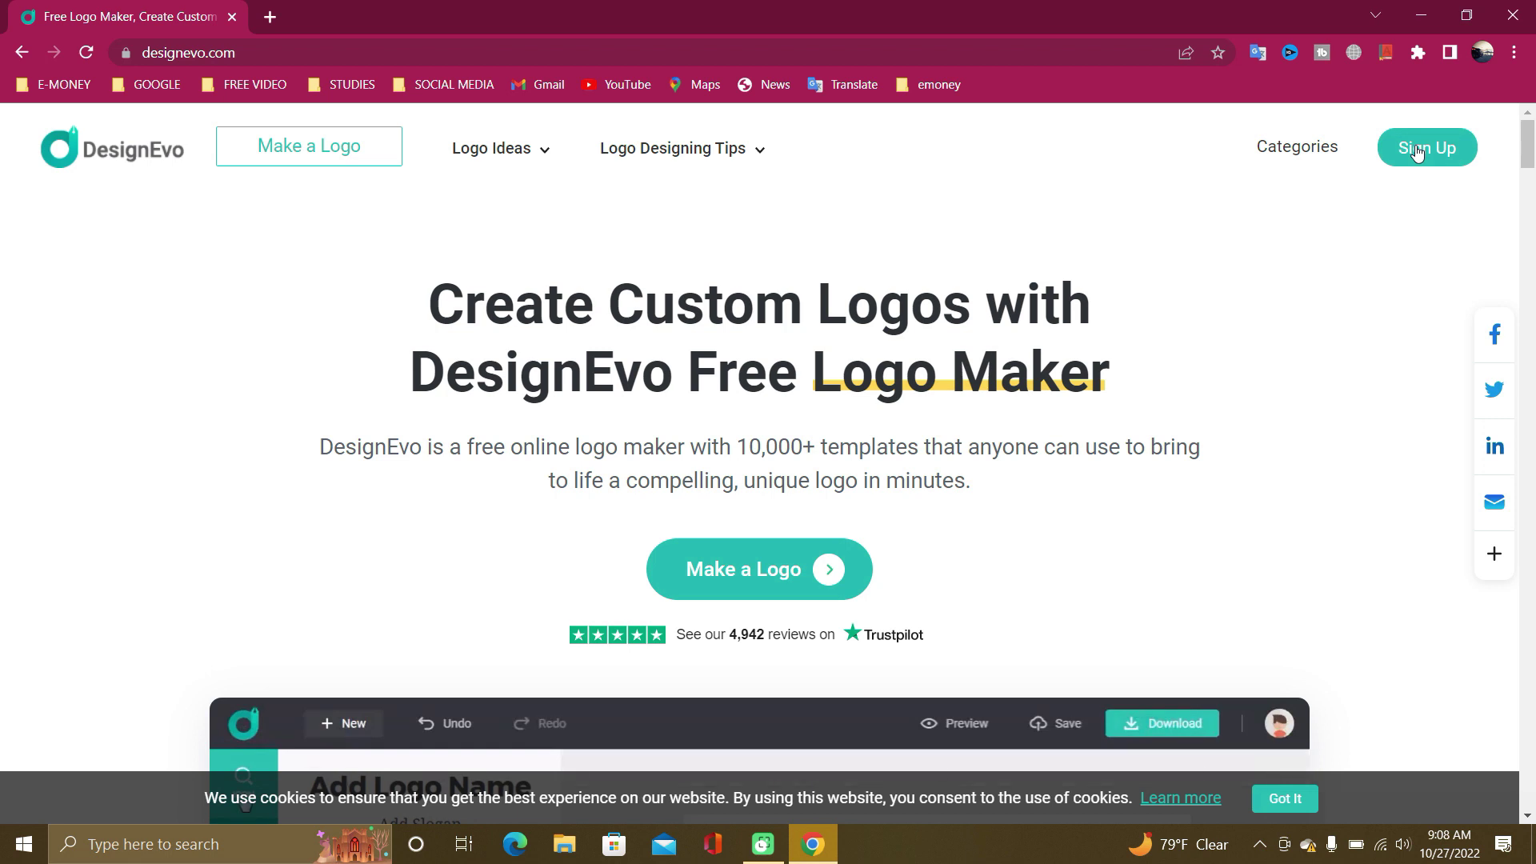
# - Open the Sign Up form and enter the account email and password to log in
pyautogui.click(1418, 151)
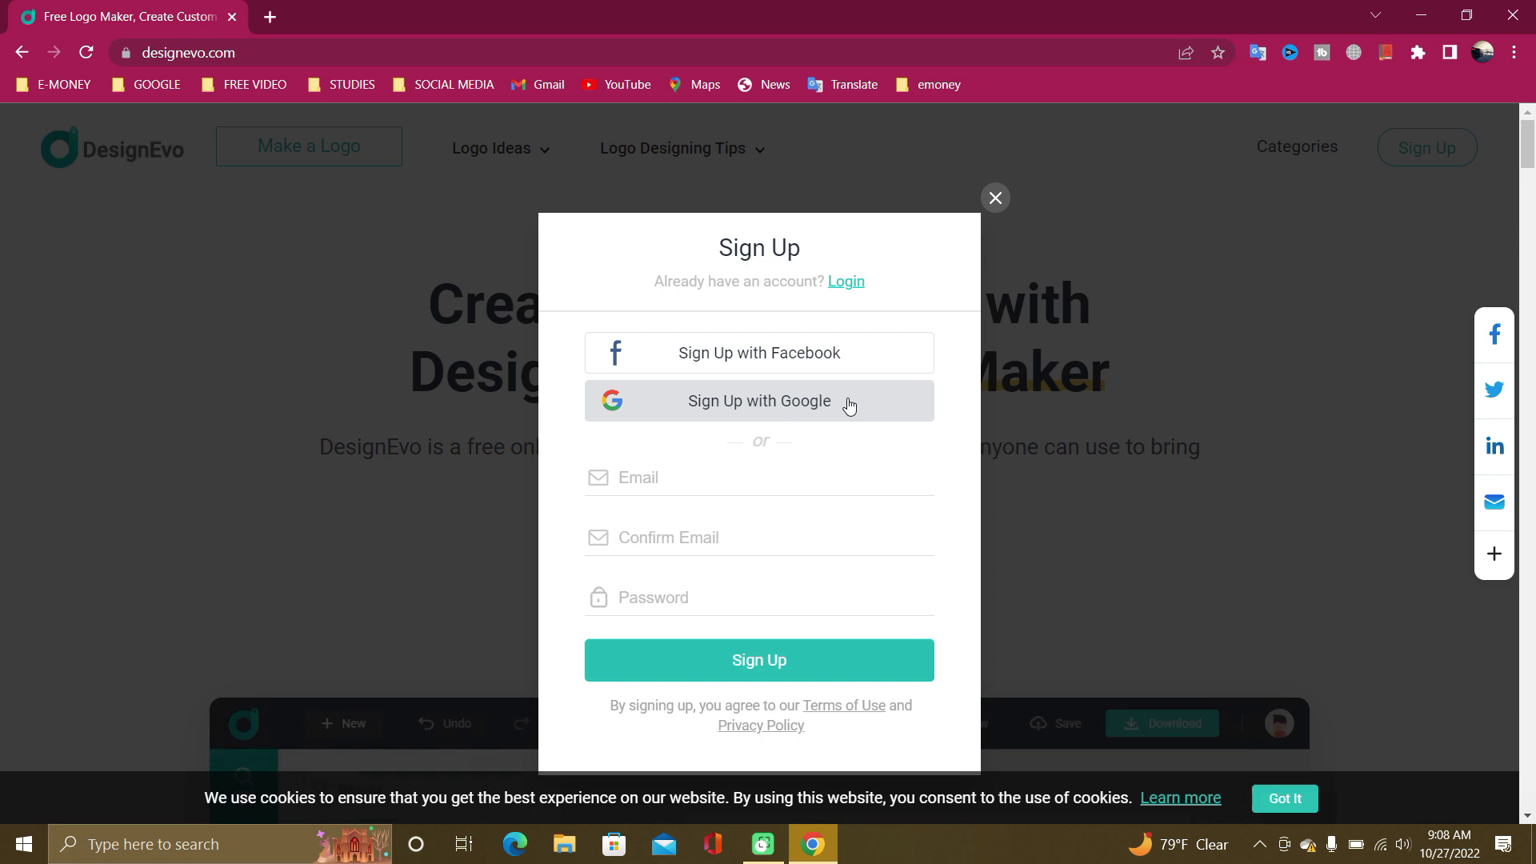
pyautogui.rightClick(671, 481)
pyautogui.click(664, 478)
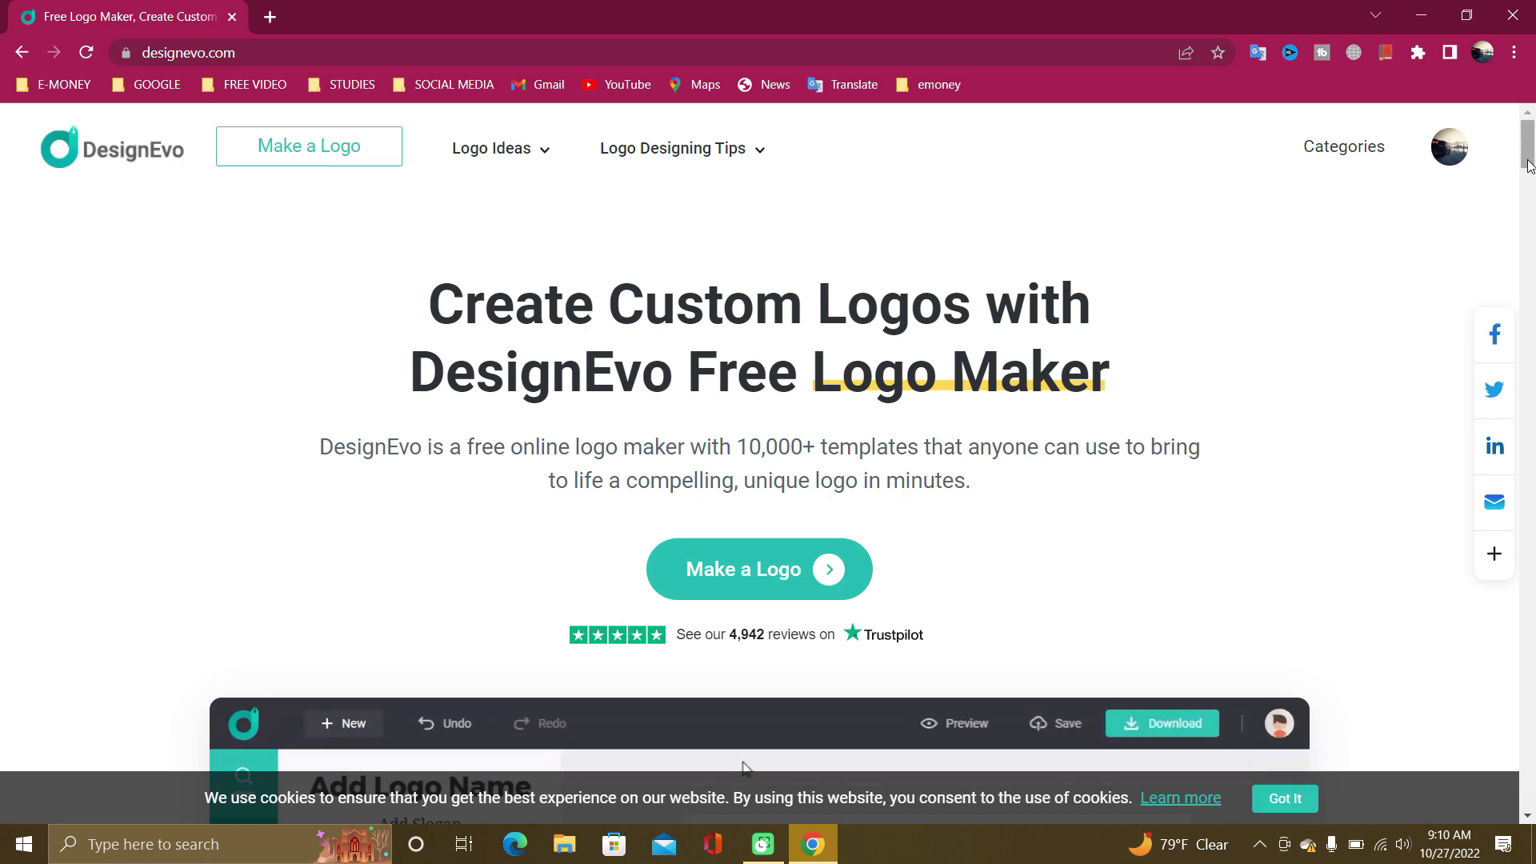
pyautogui.moveTo(1529, 161)
pyautogui.mouseDown()
pyautogui.moveTo(1526, 264)
pyautogui.moveTo(1530, 146)
pyautogui.mouseUp()
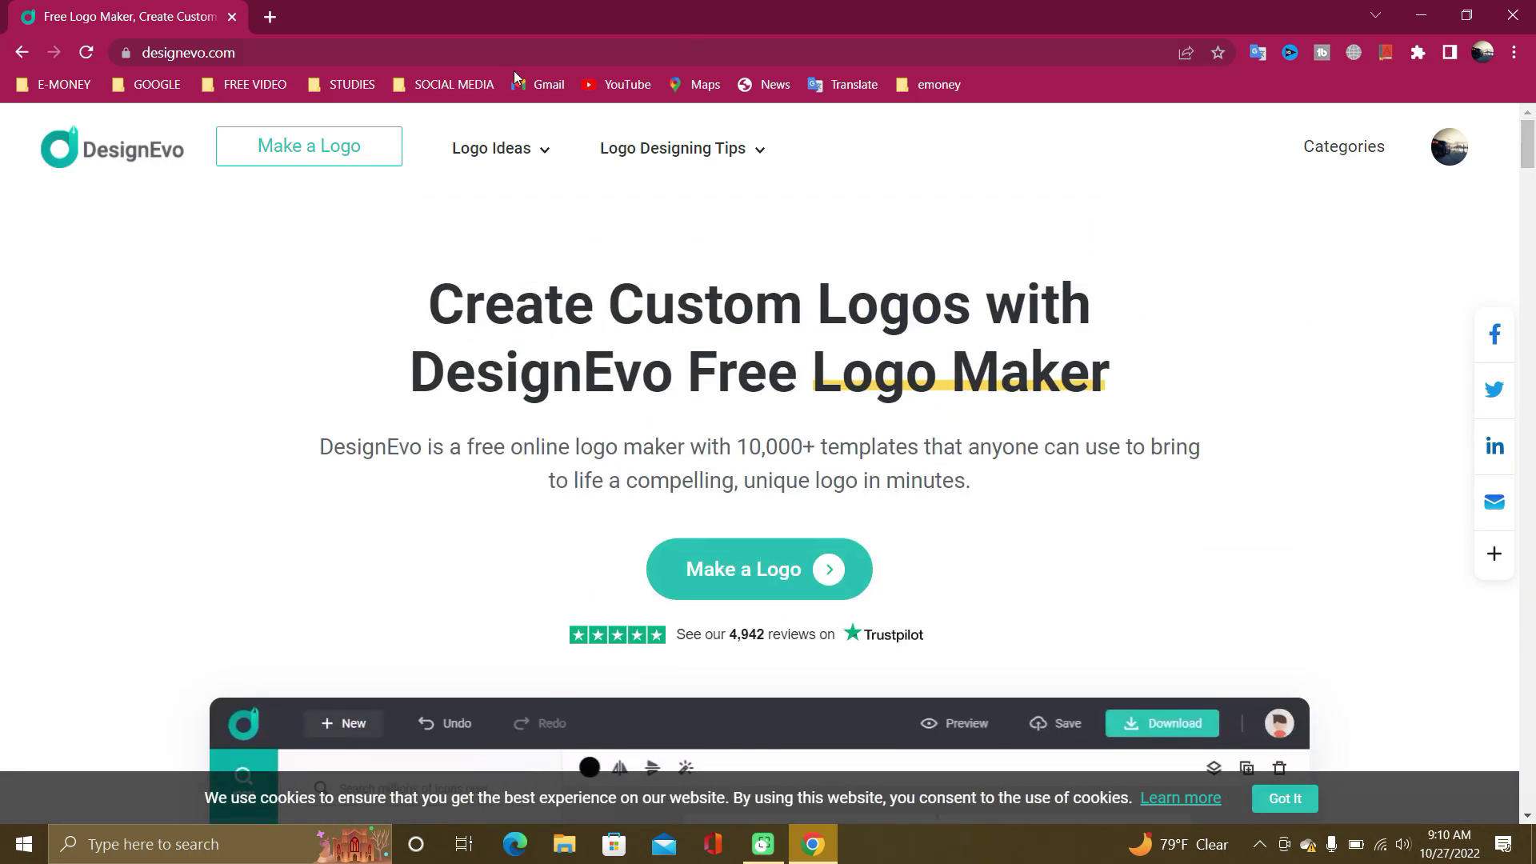
# - Start the logo maker, glance at My Logos, and return to the Templates gallery
pyautogui.click(324, 148)
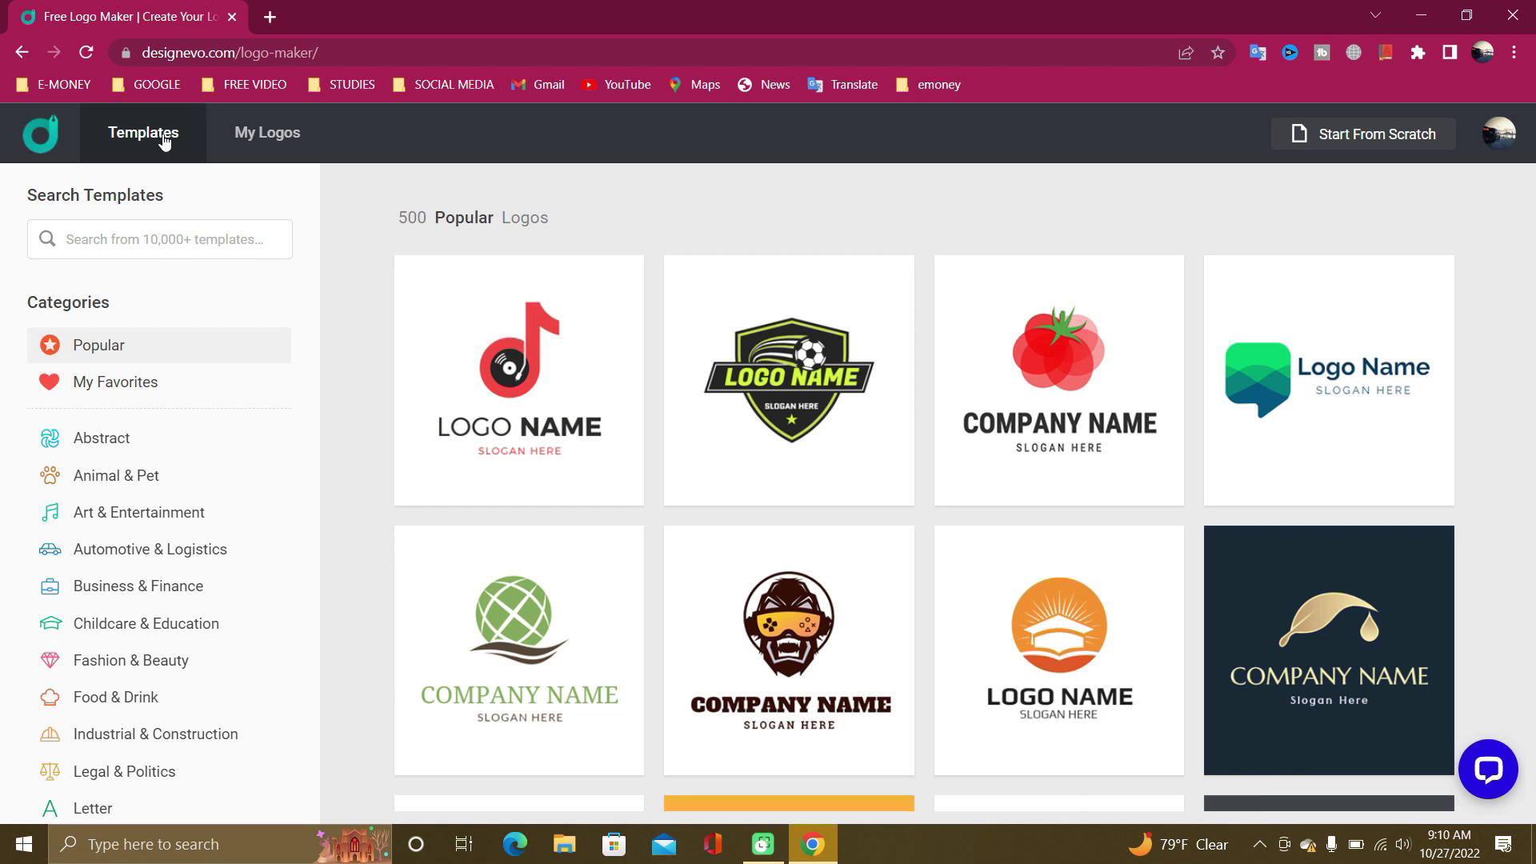
pyautogui.click(259, 141)
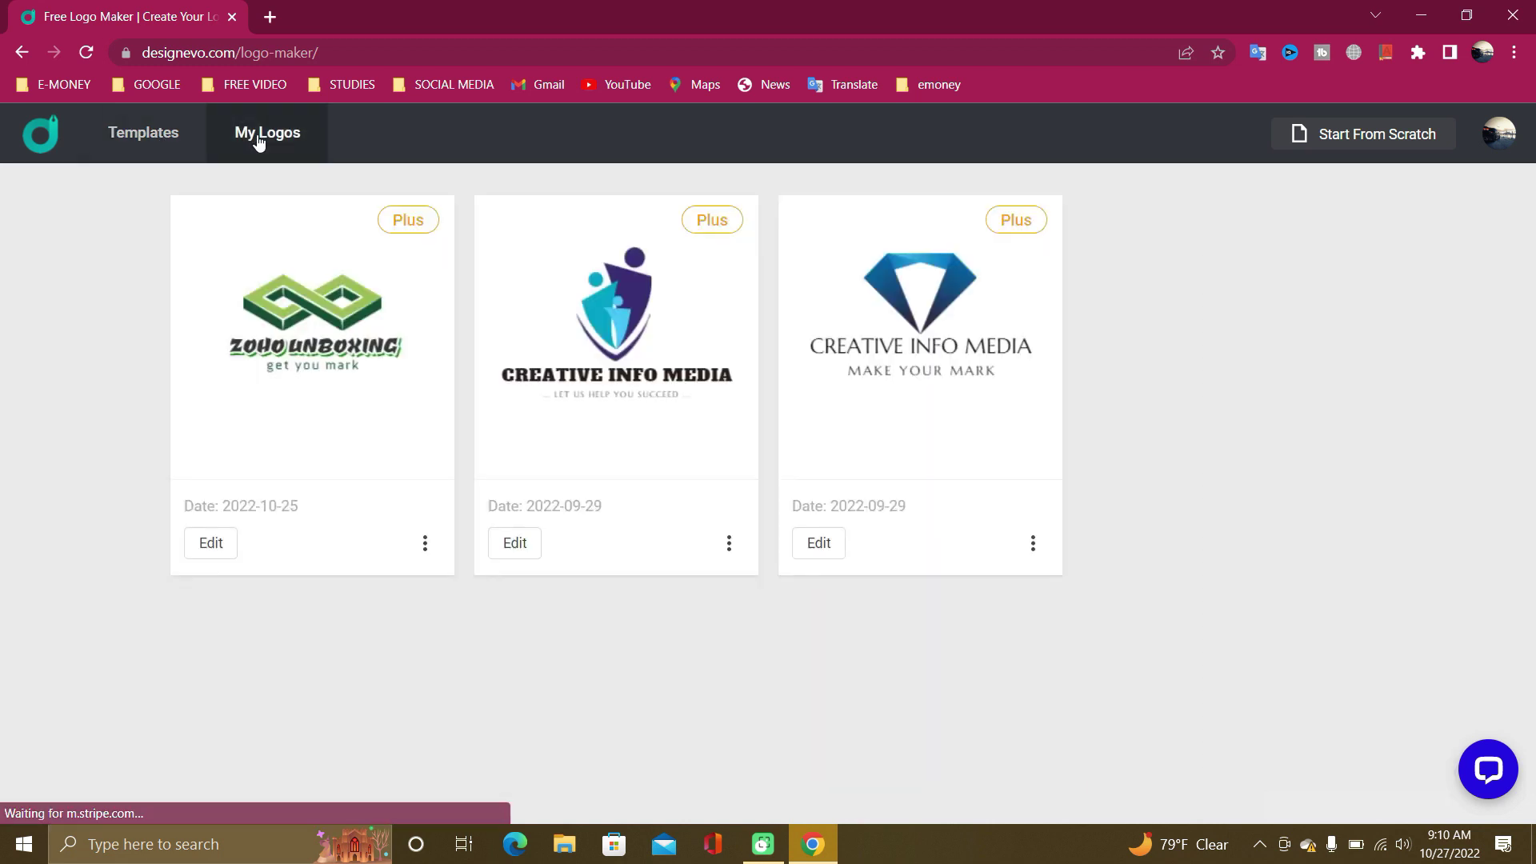
pyautogui.click(161, 140)
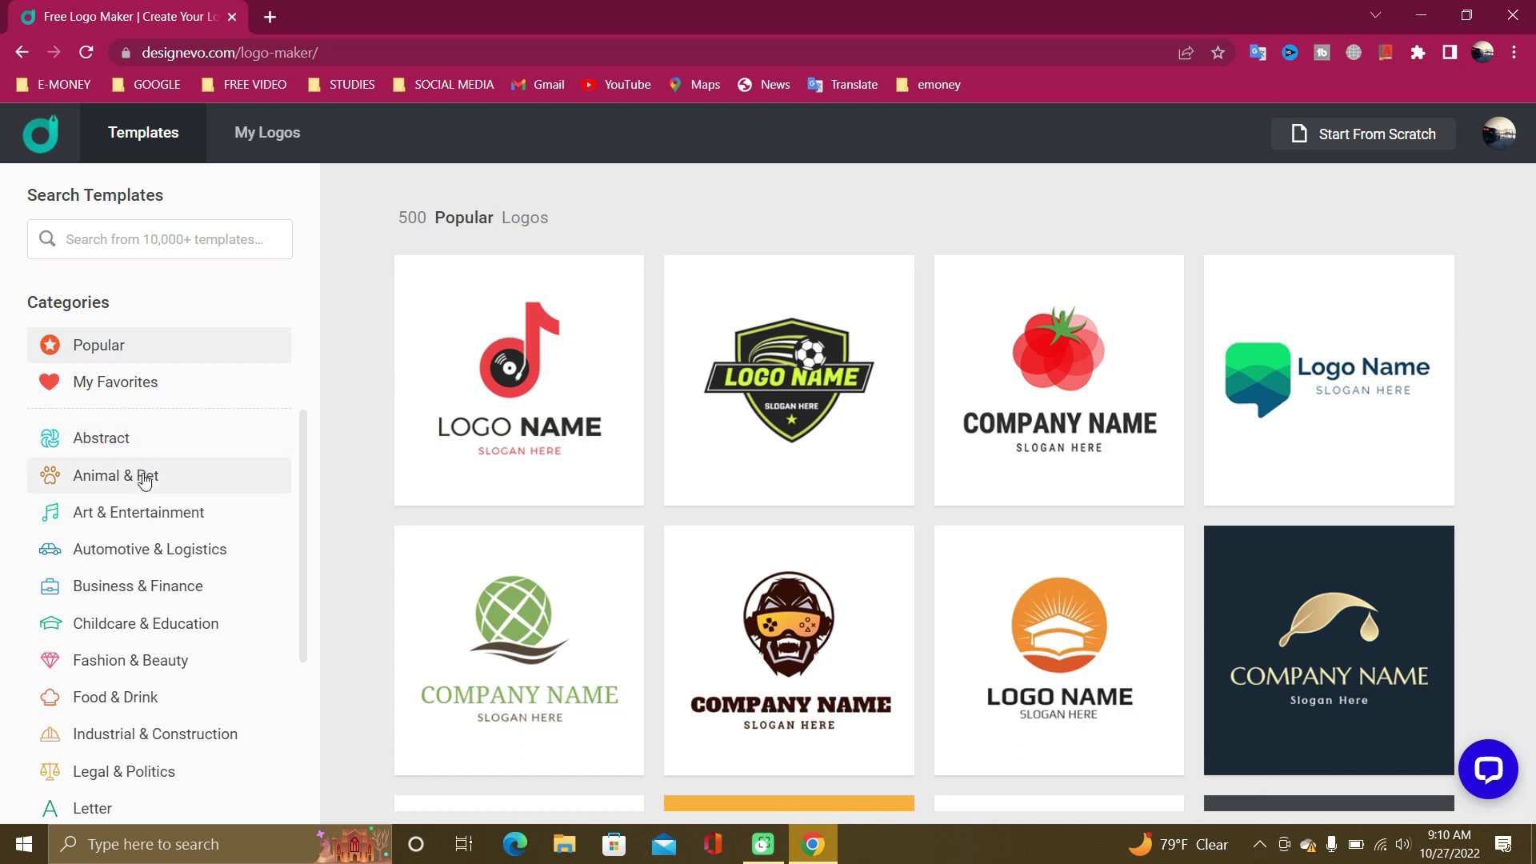
# - Browse template categories from Animal & Pet through Fashion & Beauty, ending on Food & Drink
pyautogui.click(144, 480)
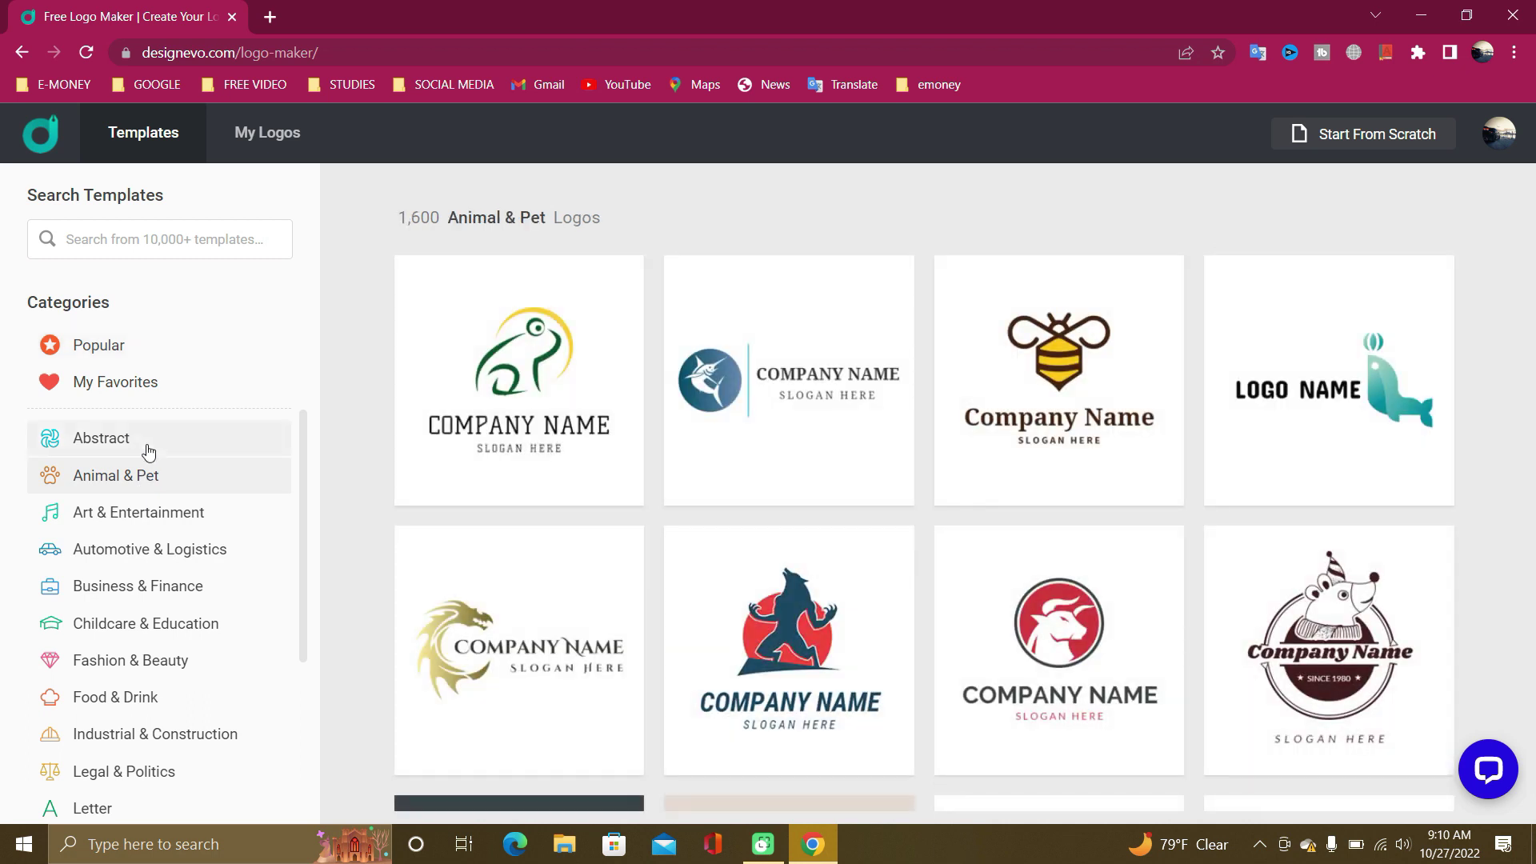
pyautogui.click(149, 448)
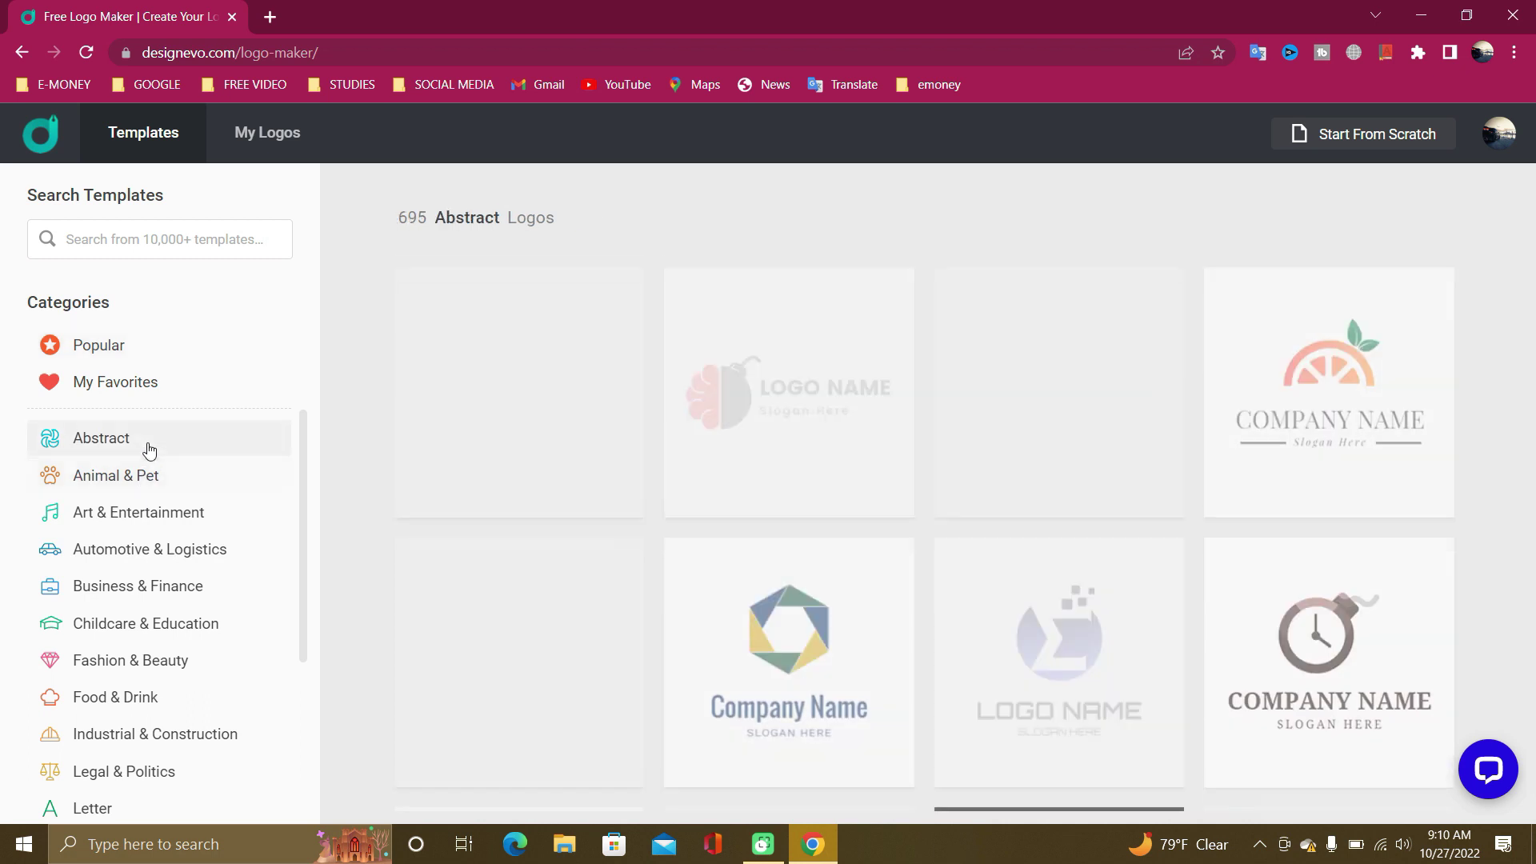
pyautogui.click(169, 506)
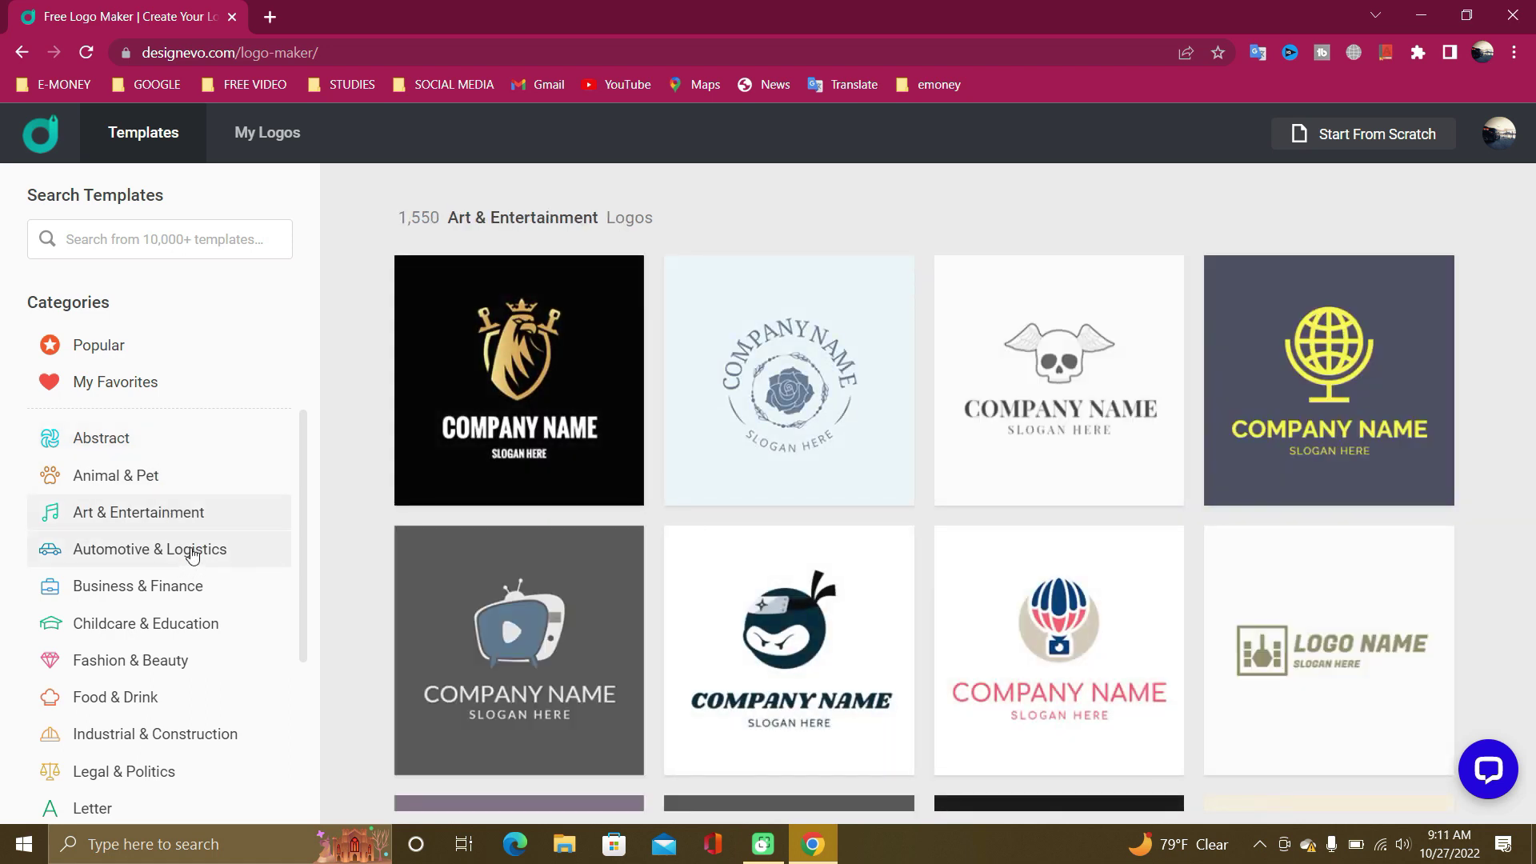
pyautogui.click(190, 551)
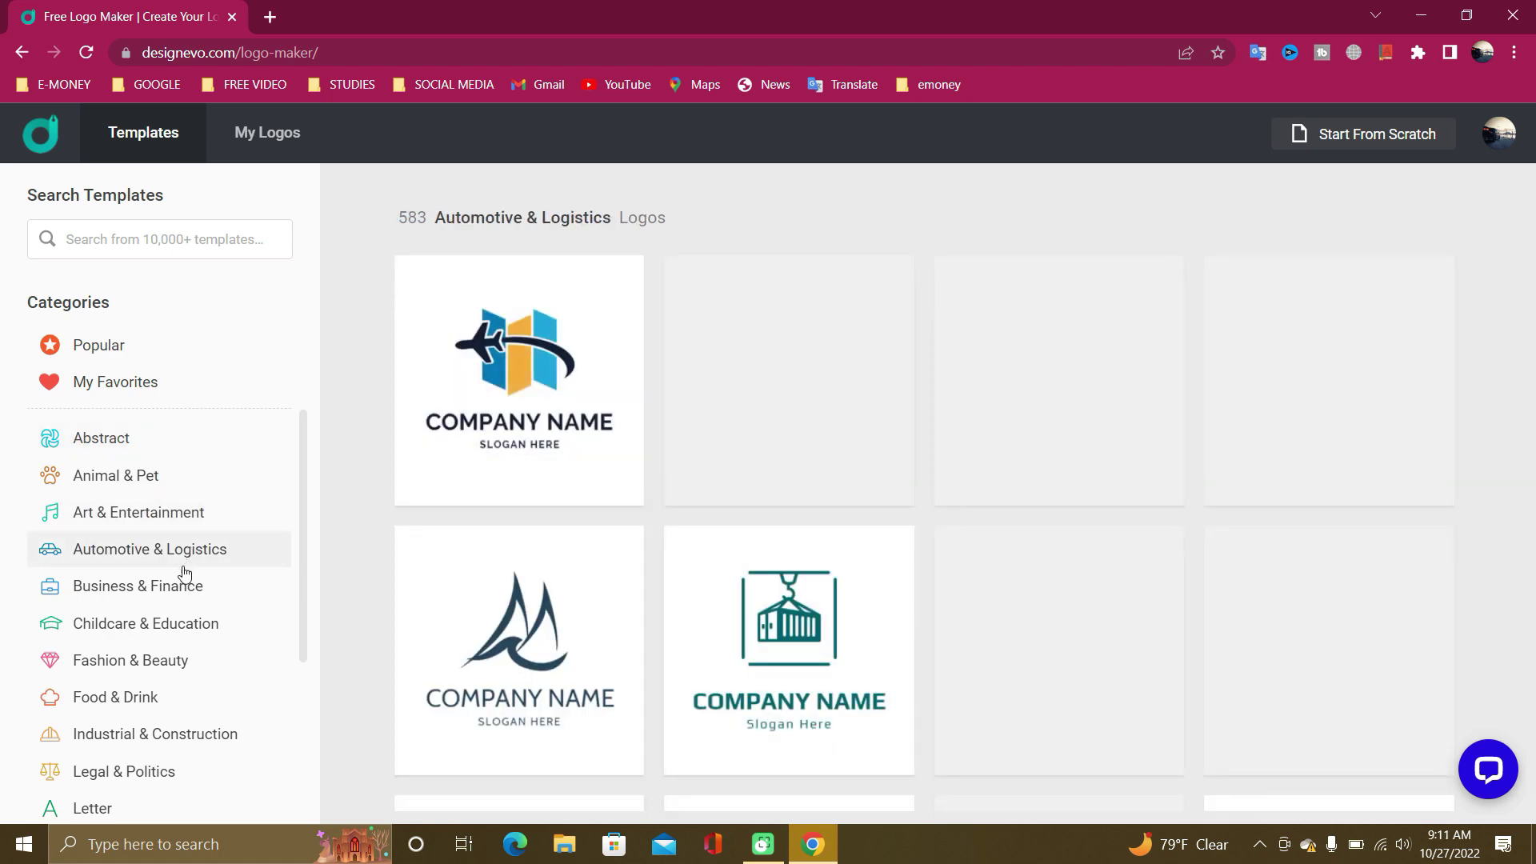
pyautogui.click(178, 590)
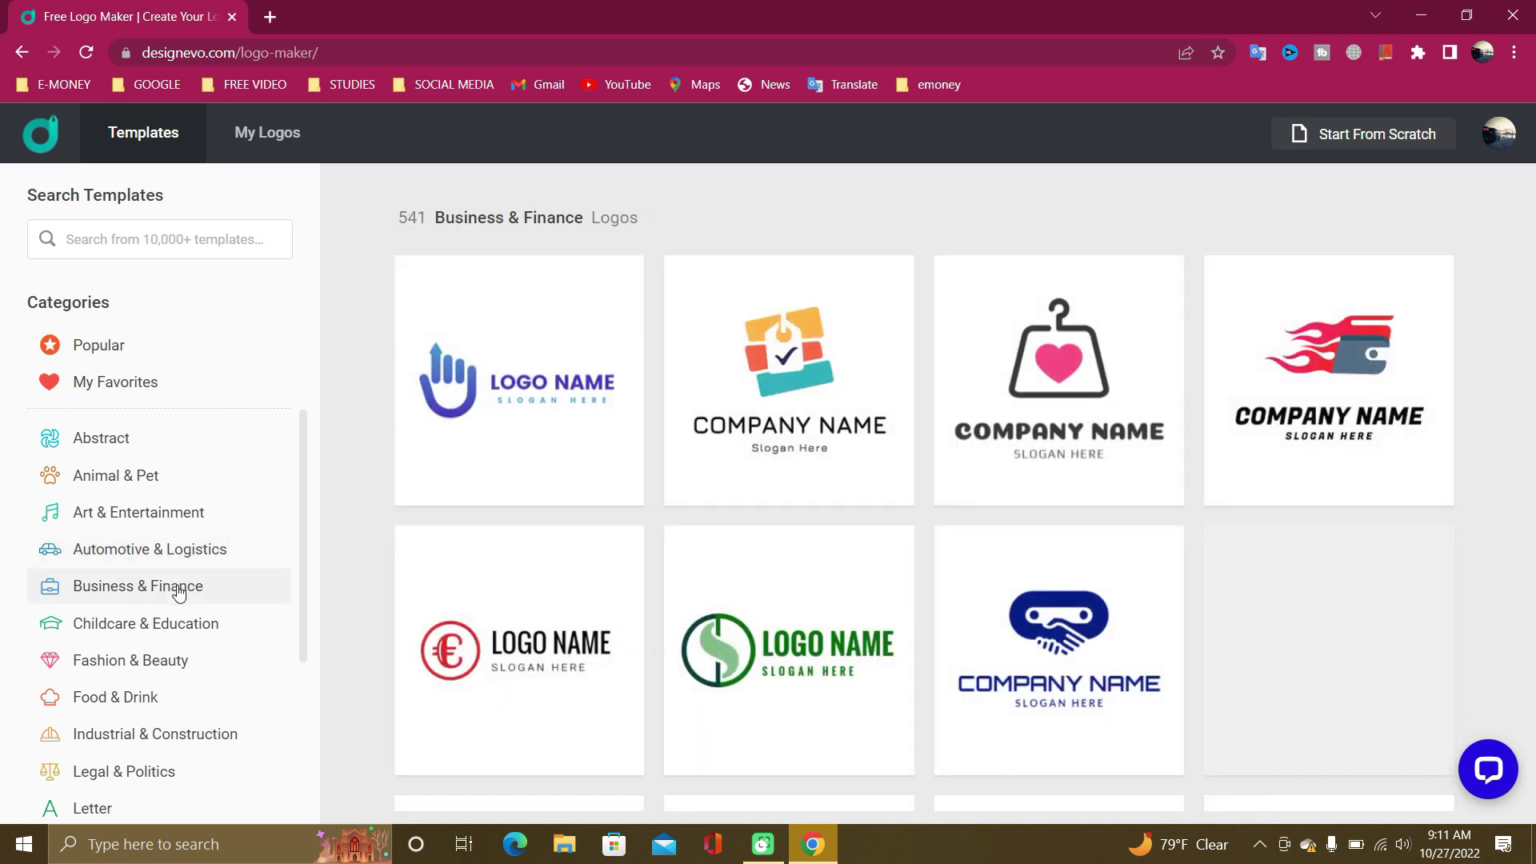
pyautogui.click(175, 629)
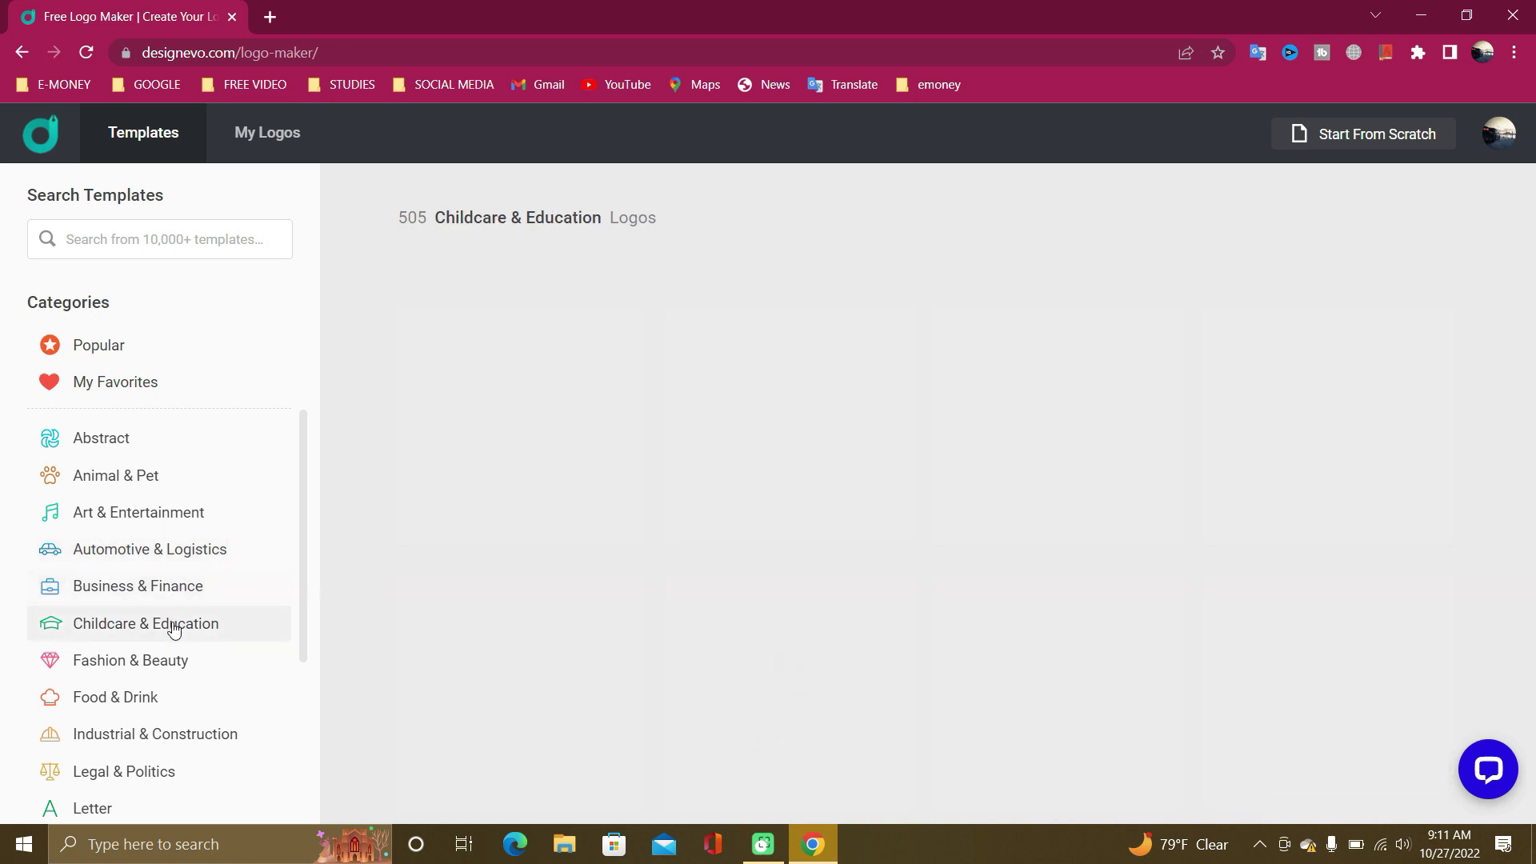
pyautogui.click(160, 663)
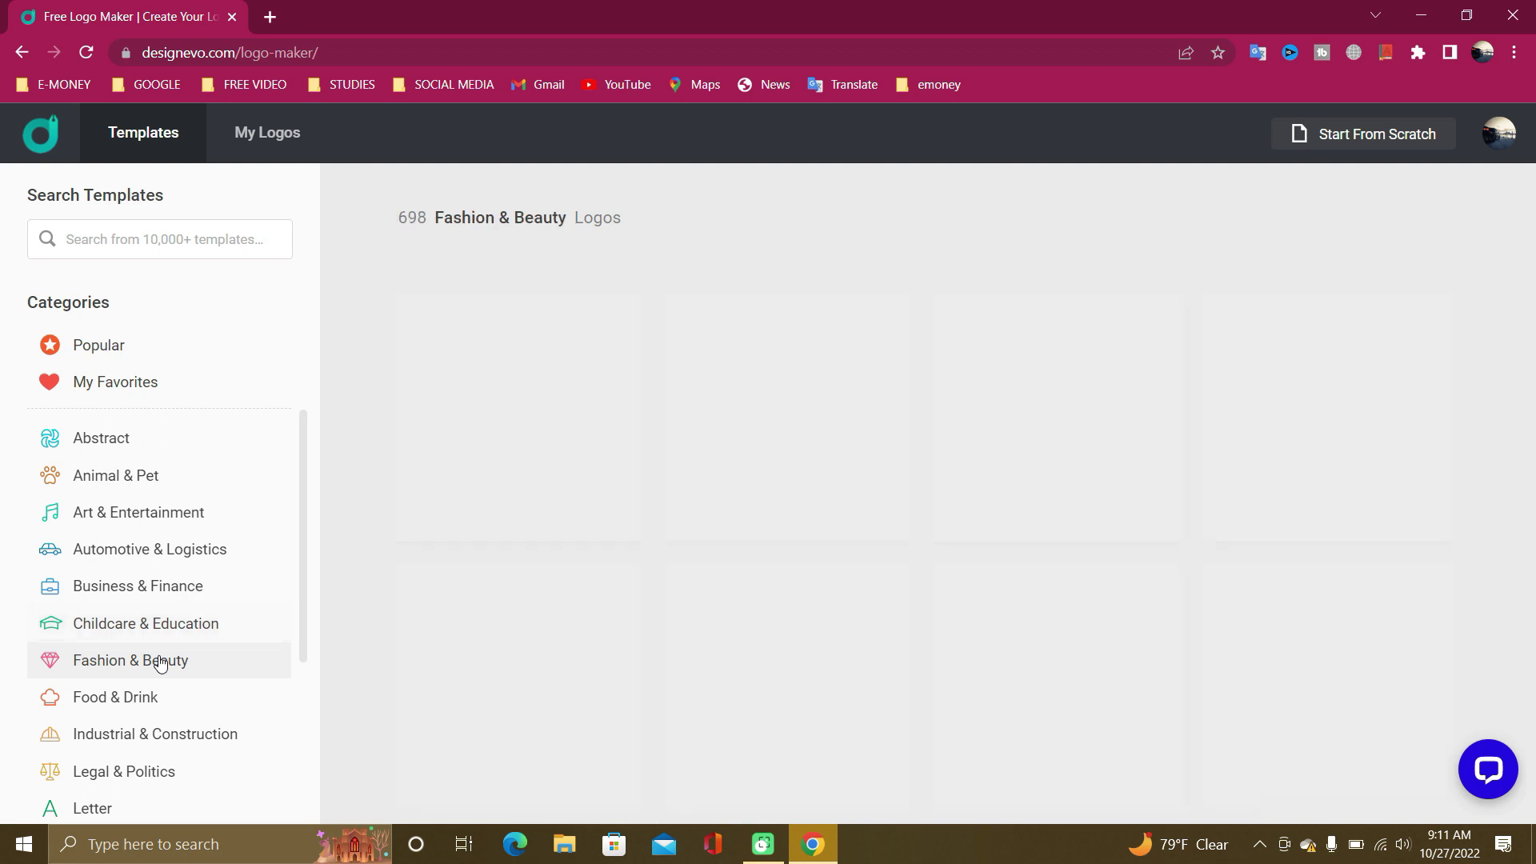
pyautogui.click(136, 703)
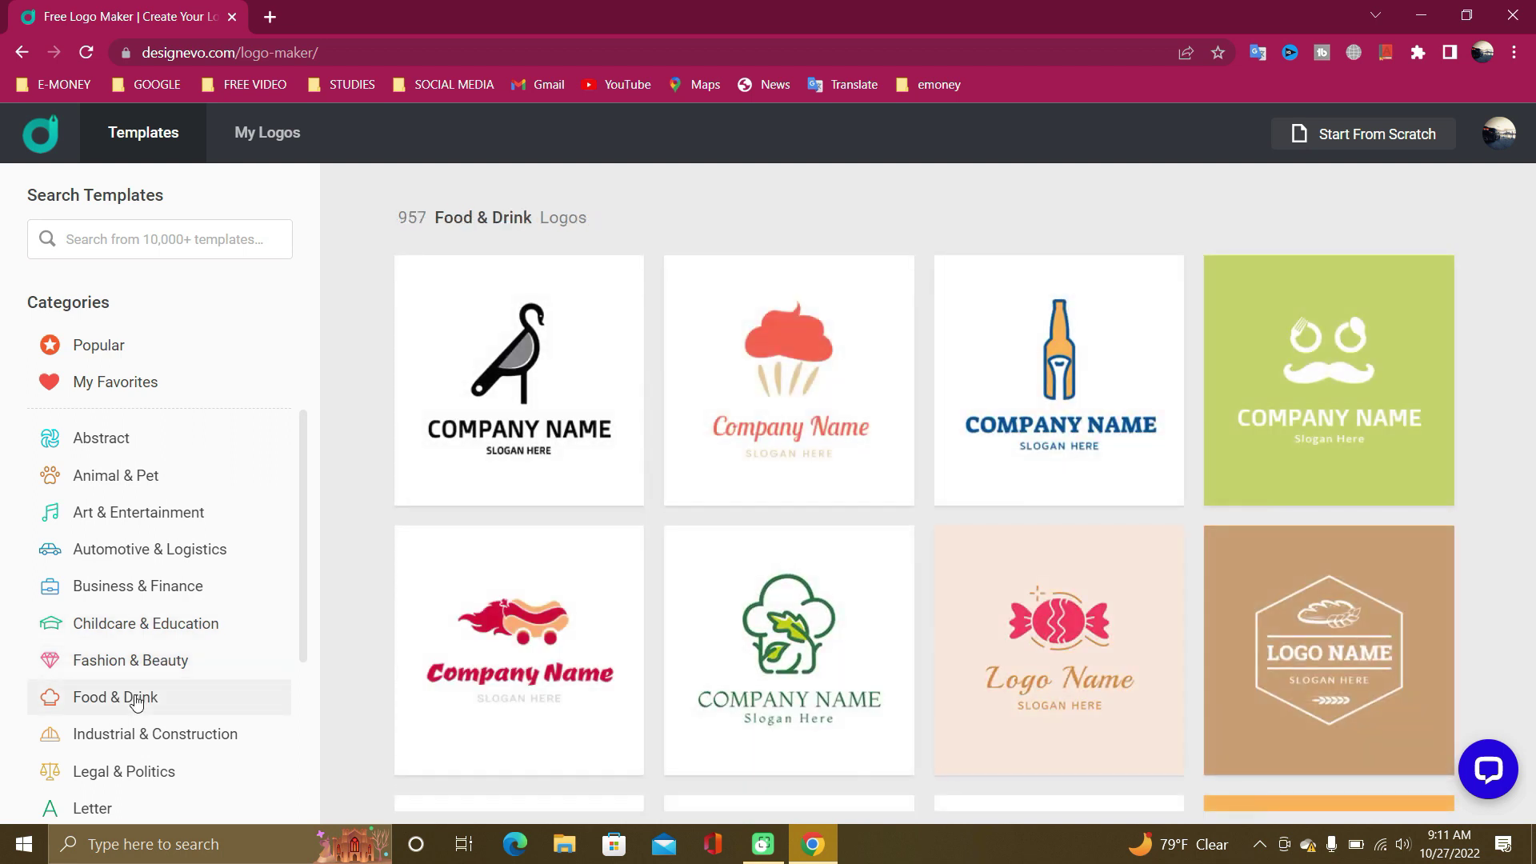
pyautogui.rightClick(134, 356)
# - Go back to Popular templates, then list the 695 Abstract templates with the sigma design
pyautogui.click(133, 356)
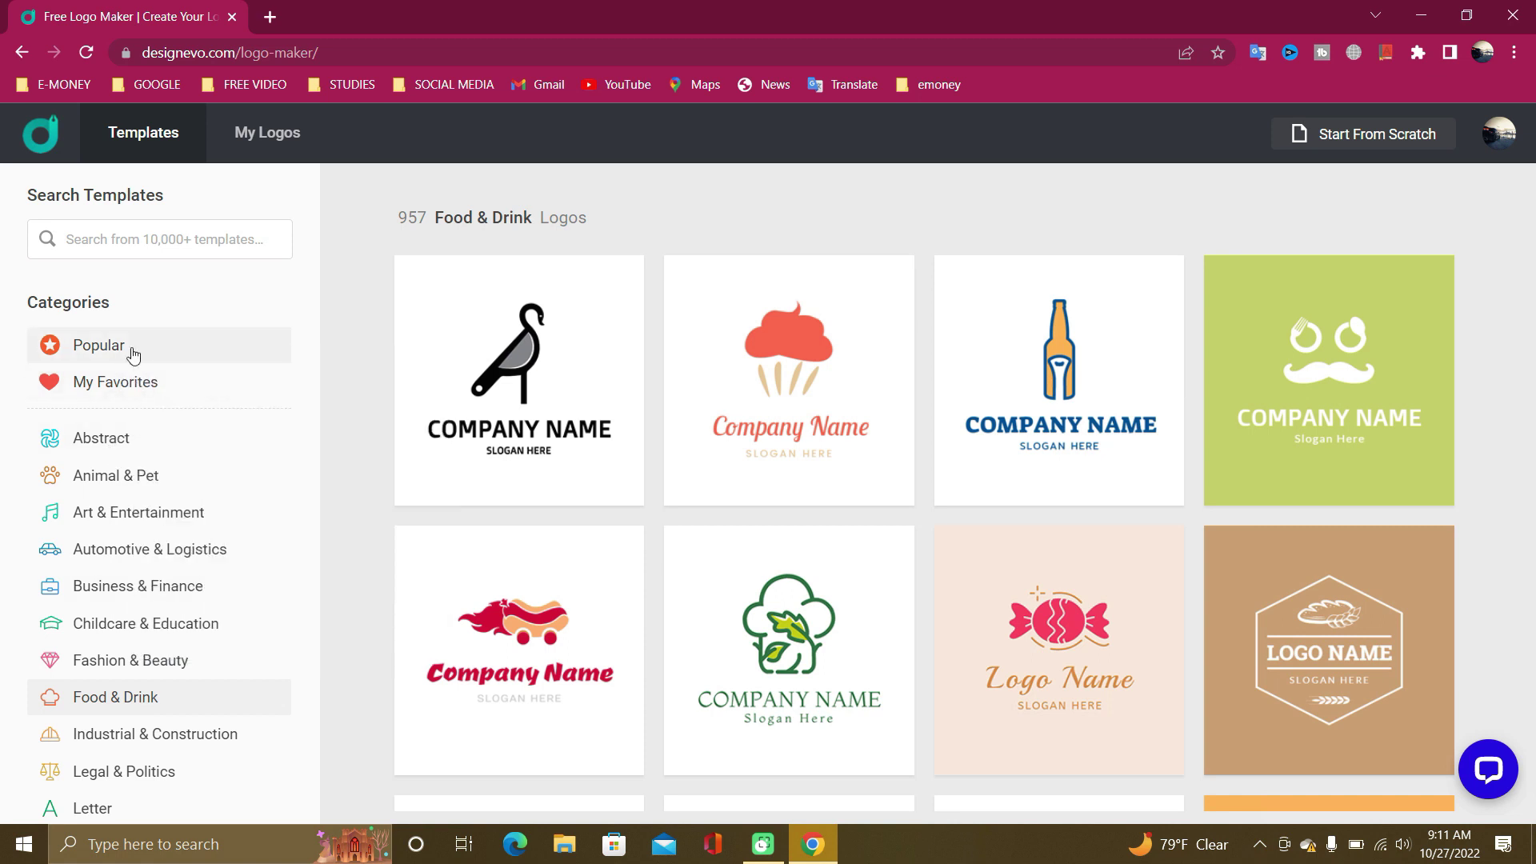
pyautogui.click(134, 356)
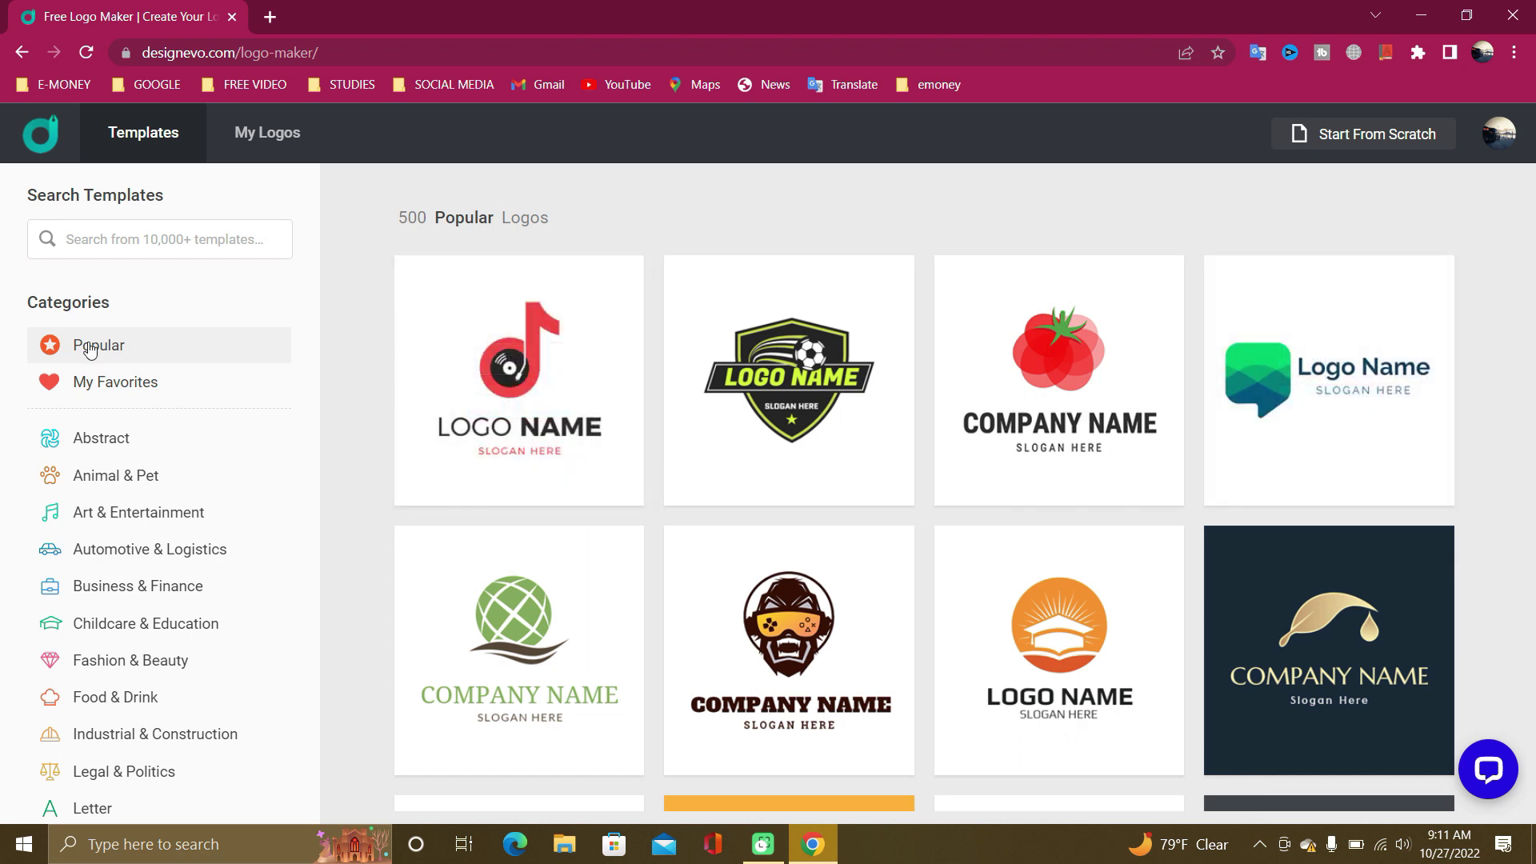
pyautogui.click(94, 442)
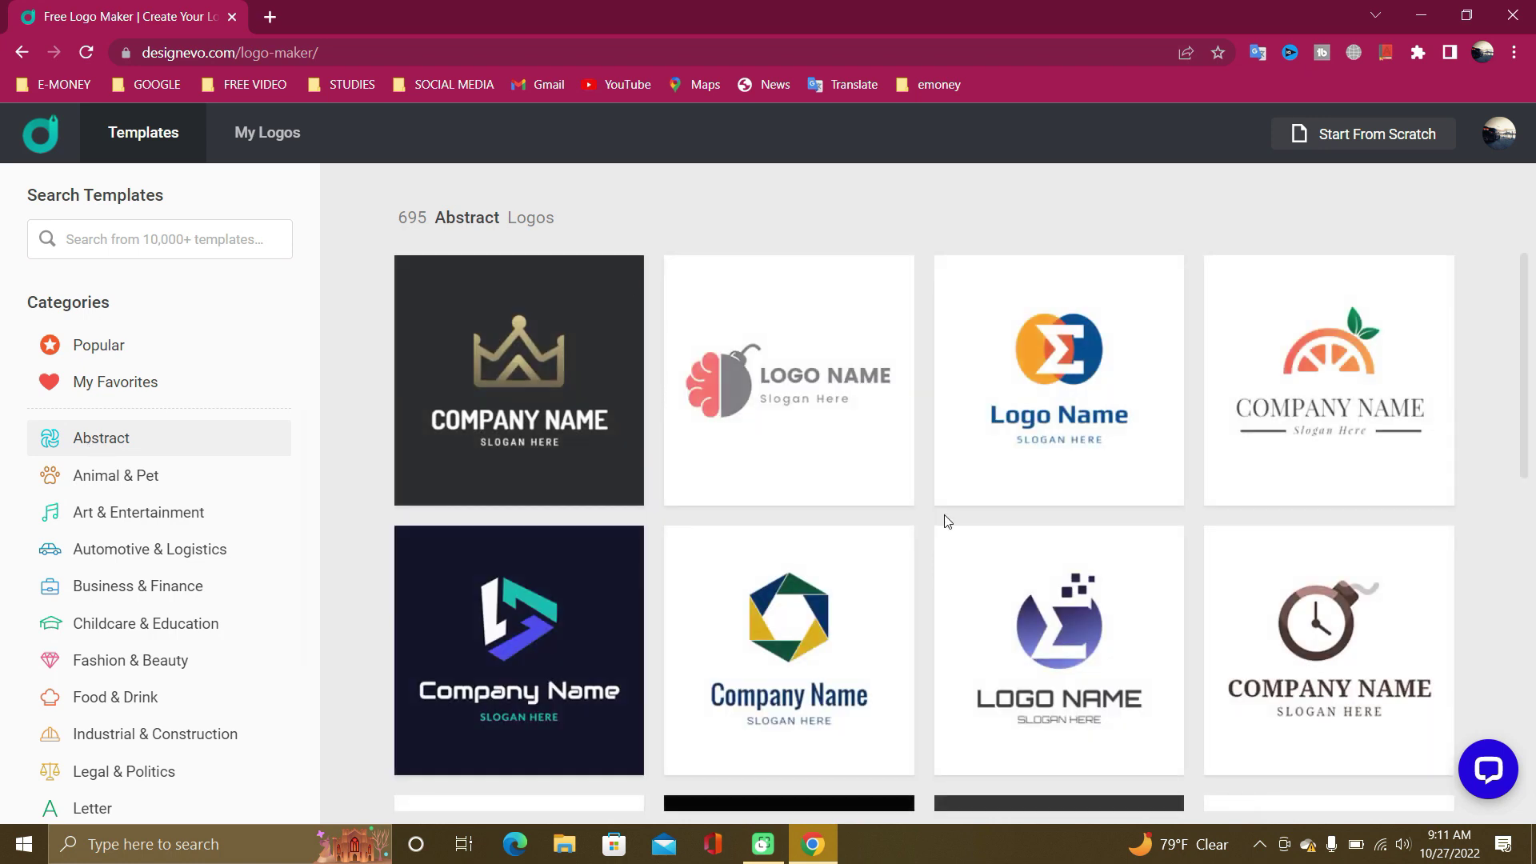
pyautogui.moveTo(1059, 380)
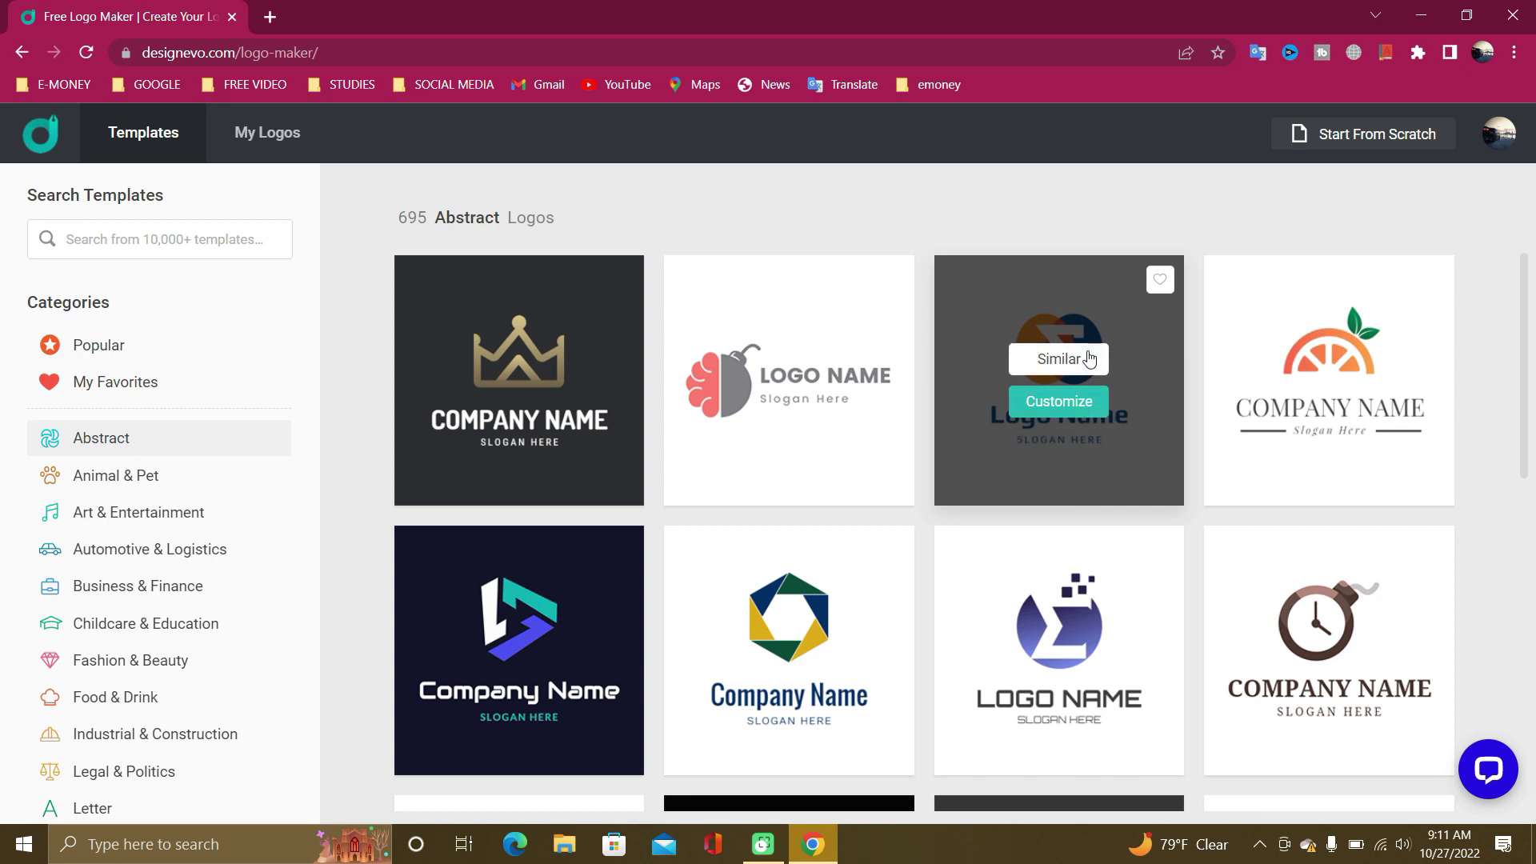
# - Customize the Overlap Circle and Sigma template, replacing 'Logo Name' with the owner's full name
pyautogui.click(1077, 403)
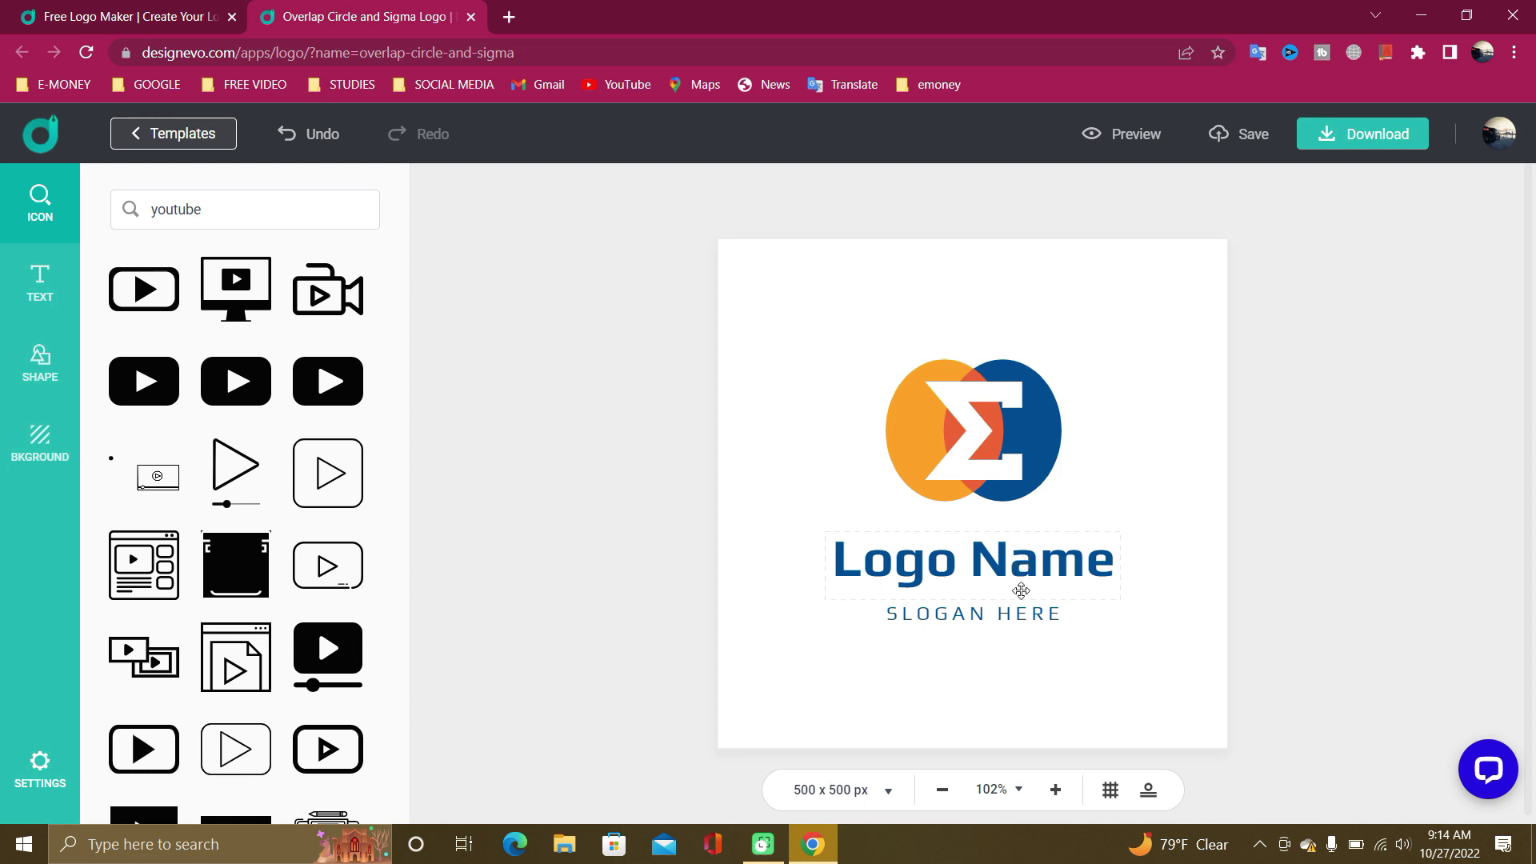
pyautogui.click(1035, 571)
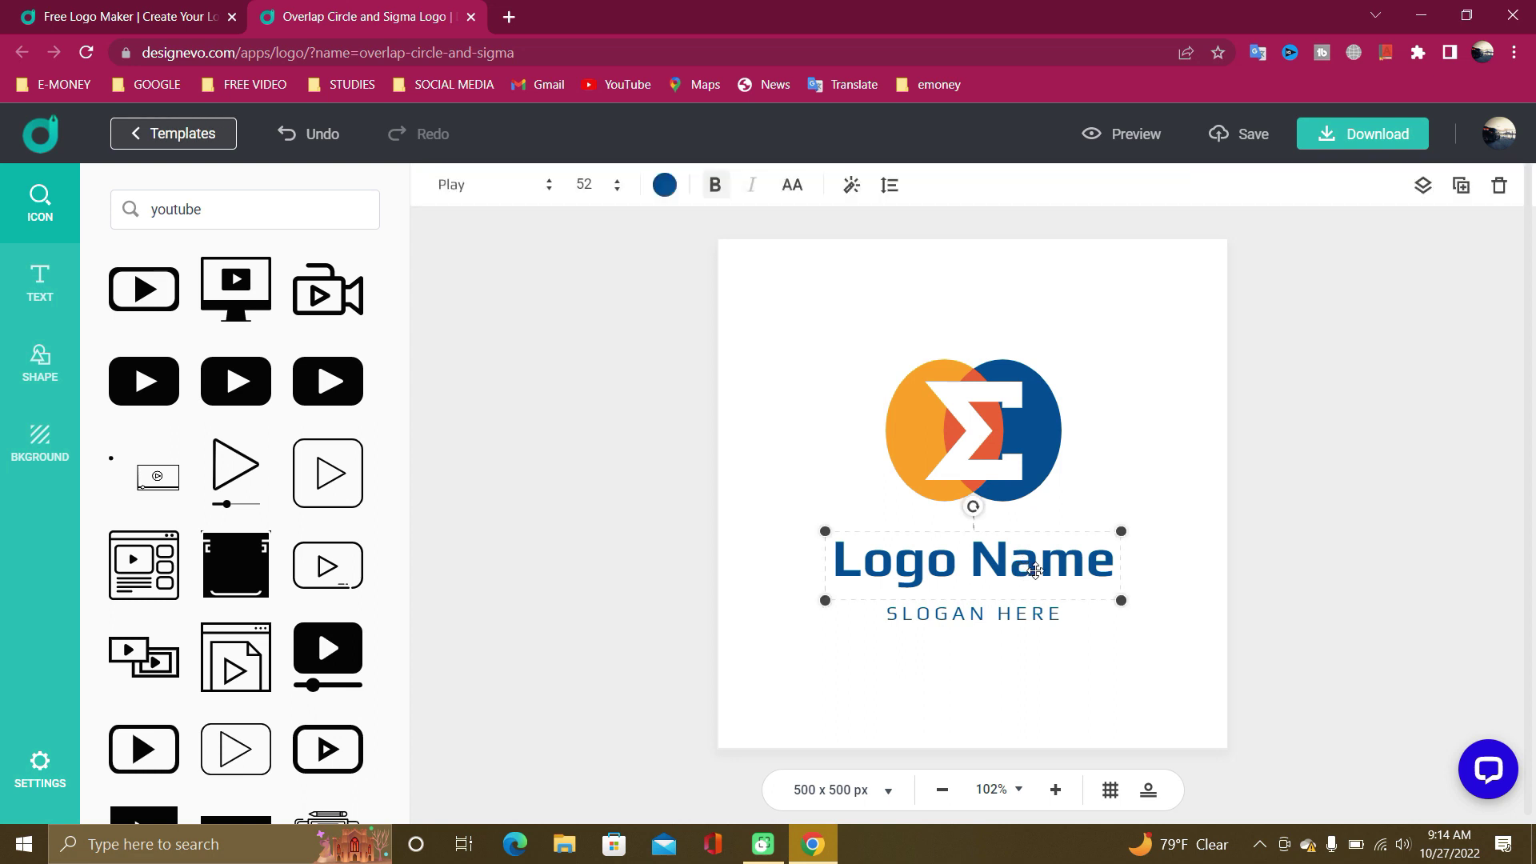
pyautogui.click(1063, 566)
pyautogui.press('BackSpace')
pyautogui.press('Delete')
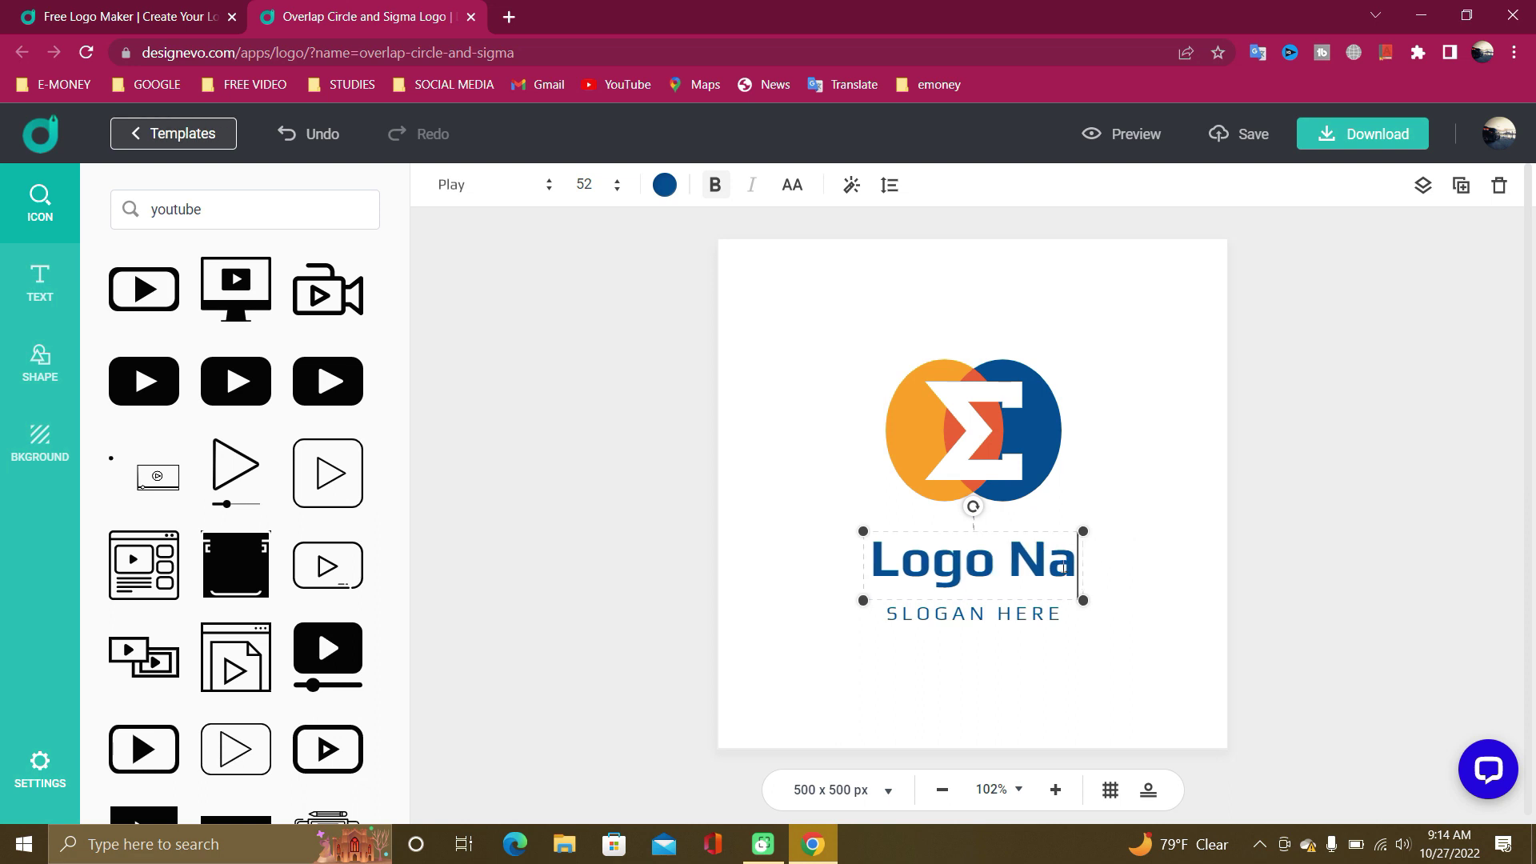
pyautogui.press('BackSpace')
pyautogui.press('BackSpace')
pyautogui.press('BackSpace')
pyautogui.press('BackSpace')
pyautogui.press('BackSpace')
pyautogui.press('BackSpace')
pyautogui.write('u')
pyautogui.press('BackSpace')
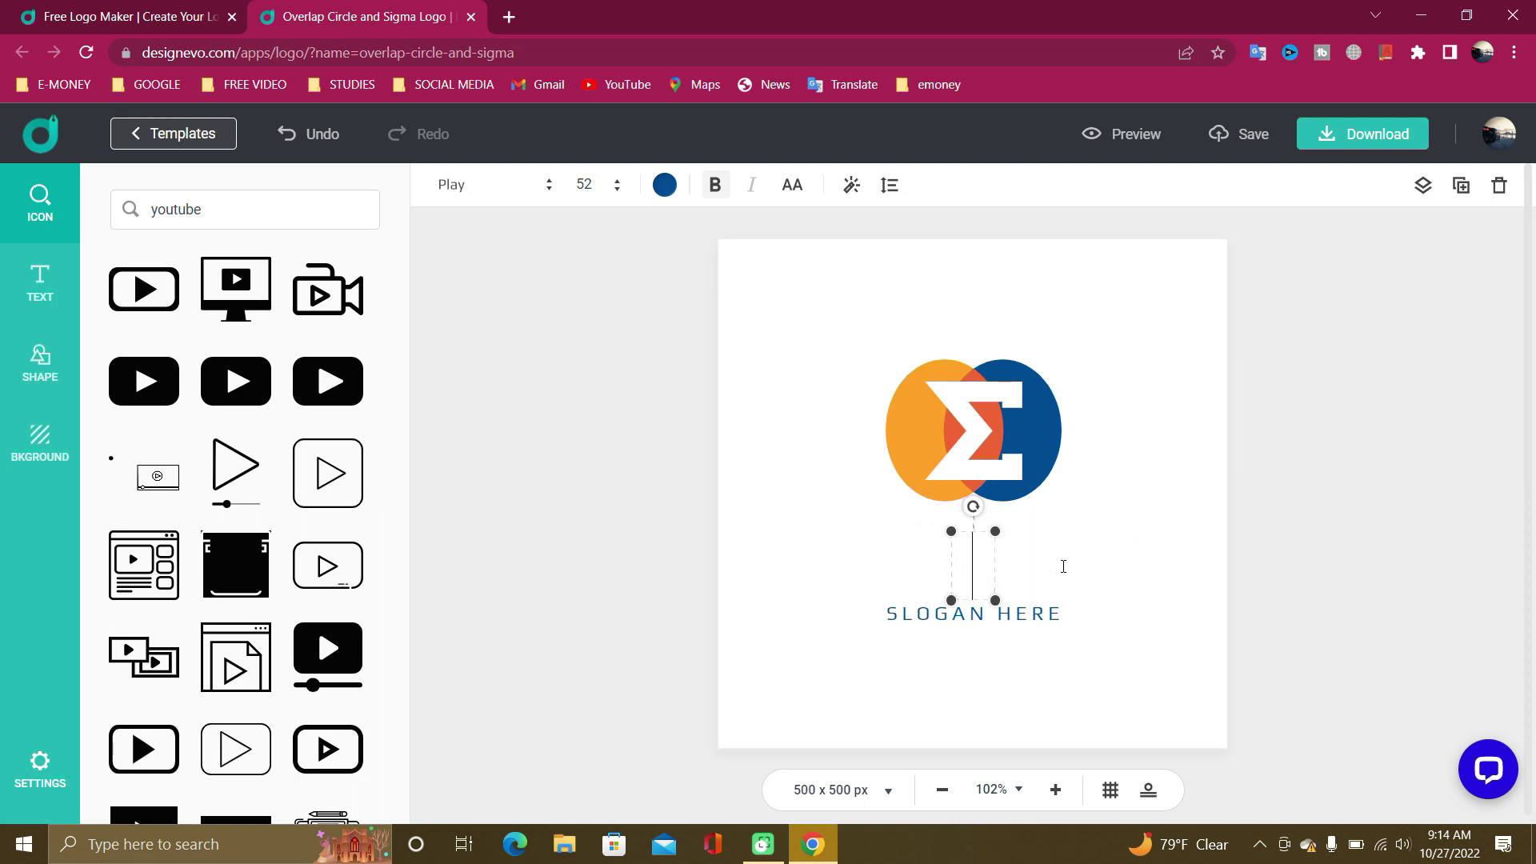
pyautogui.write('Udesh N')
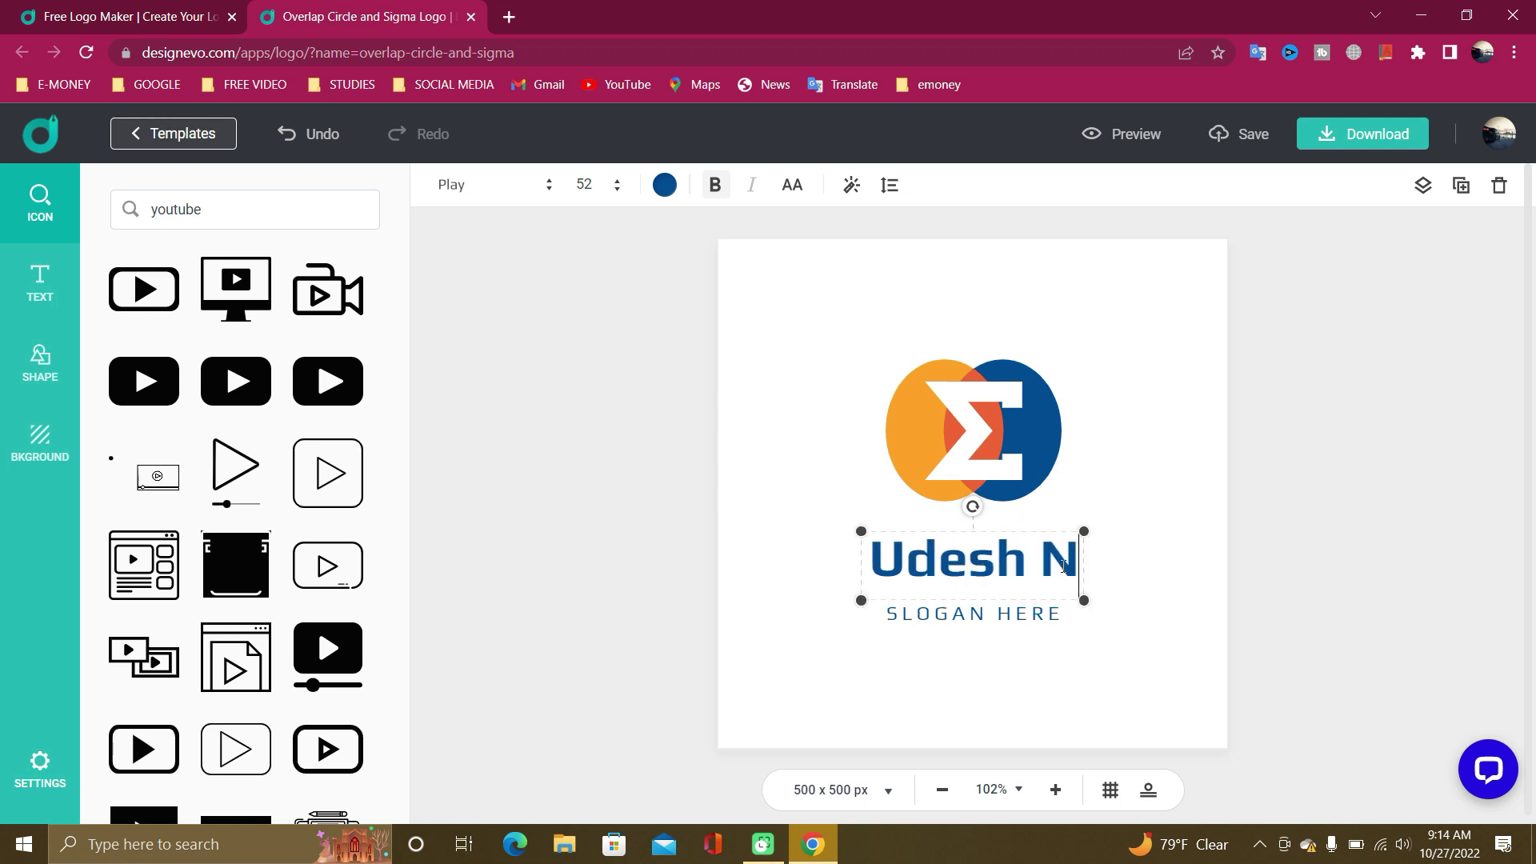
pyautogui.write('imantha')
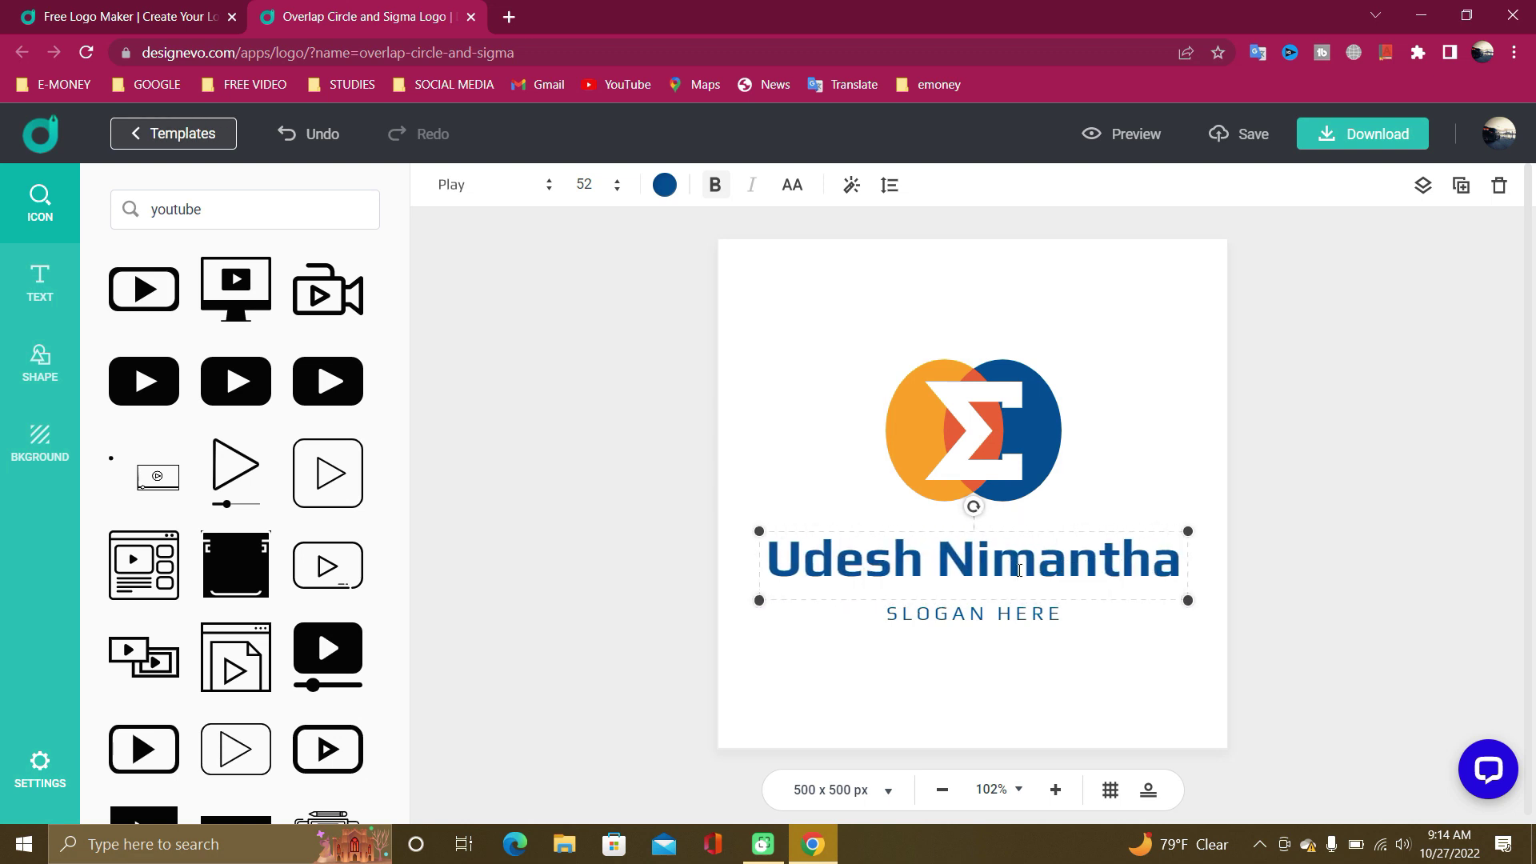
# - Erase the SLOGAN HERE text and deselect it so the empty line disappears
pyautogui.click(1005, 621)
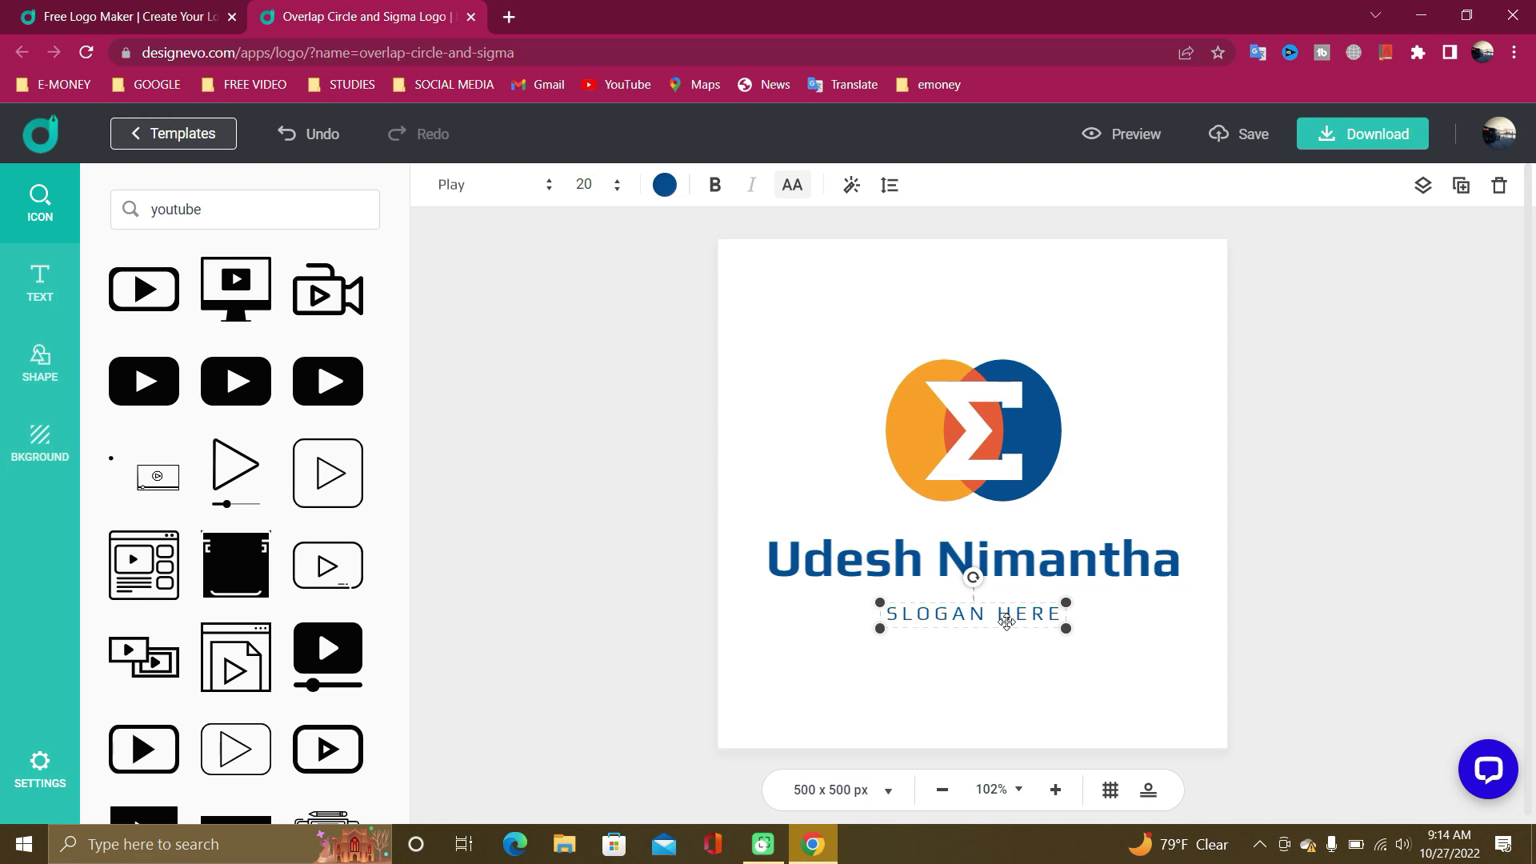
pyautogui.doubleClick(1000, 615)
pyautogui.press('BackSpace')
pyautogui.press('BackSpace')
pyautogui.press('BackSpace')
pyautogui.press('BackSpace')
pyautogui.press('BackSpace')
pyautogui.press('BackSpace')
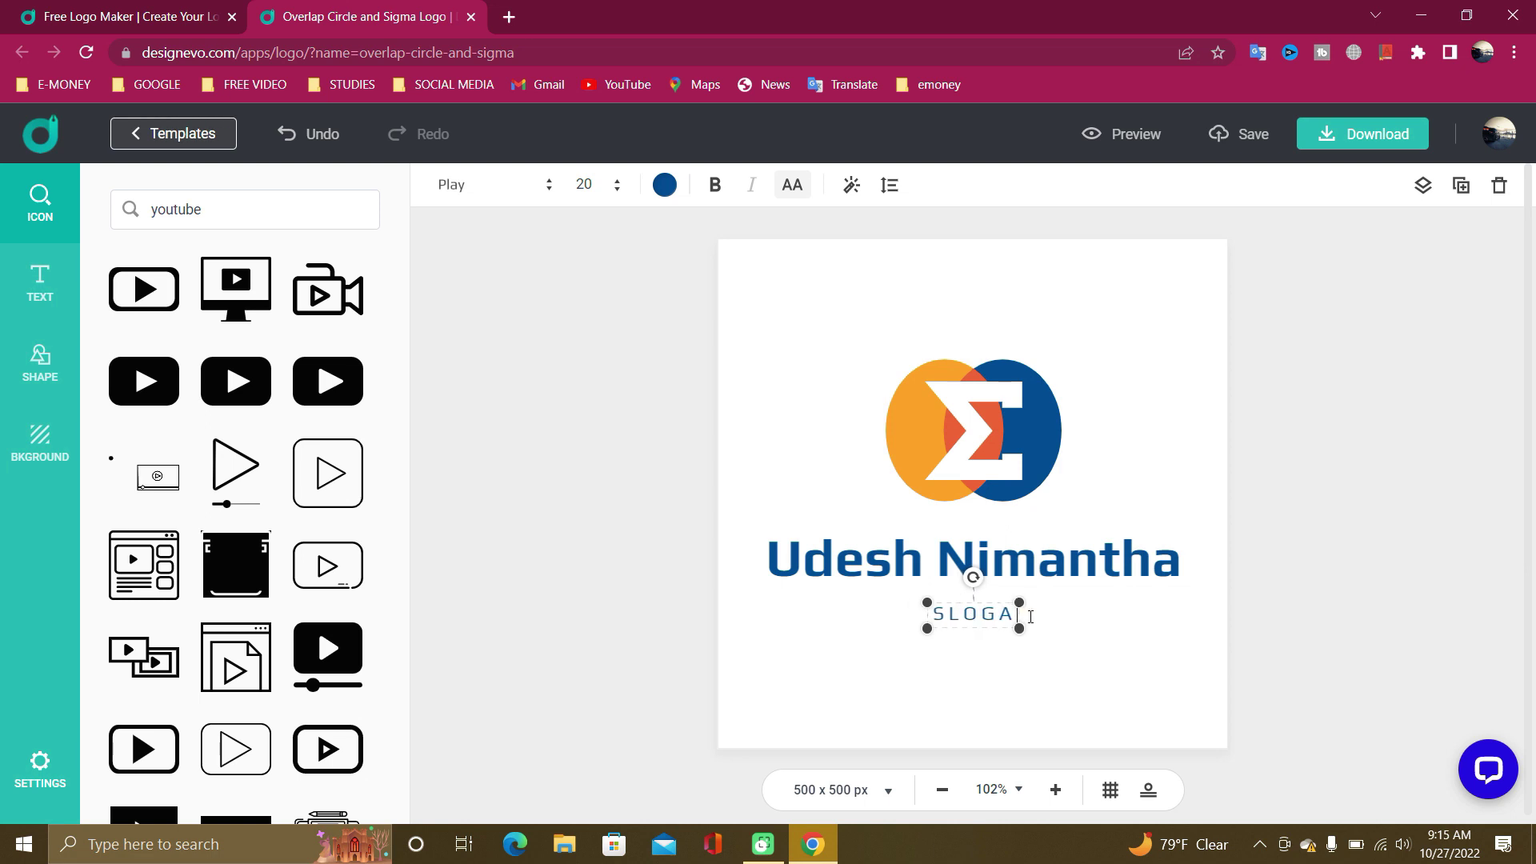
pyautogui.press('BackSpace')
pyautogui.press('BackSpace')
pyautogui.press('BackSpace')
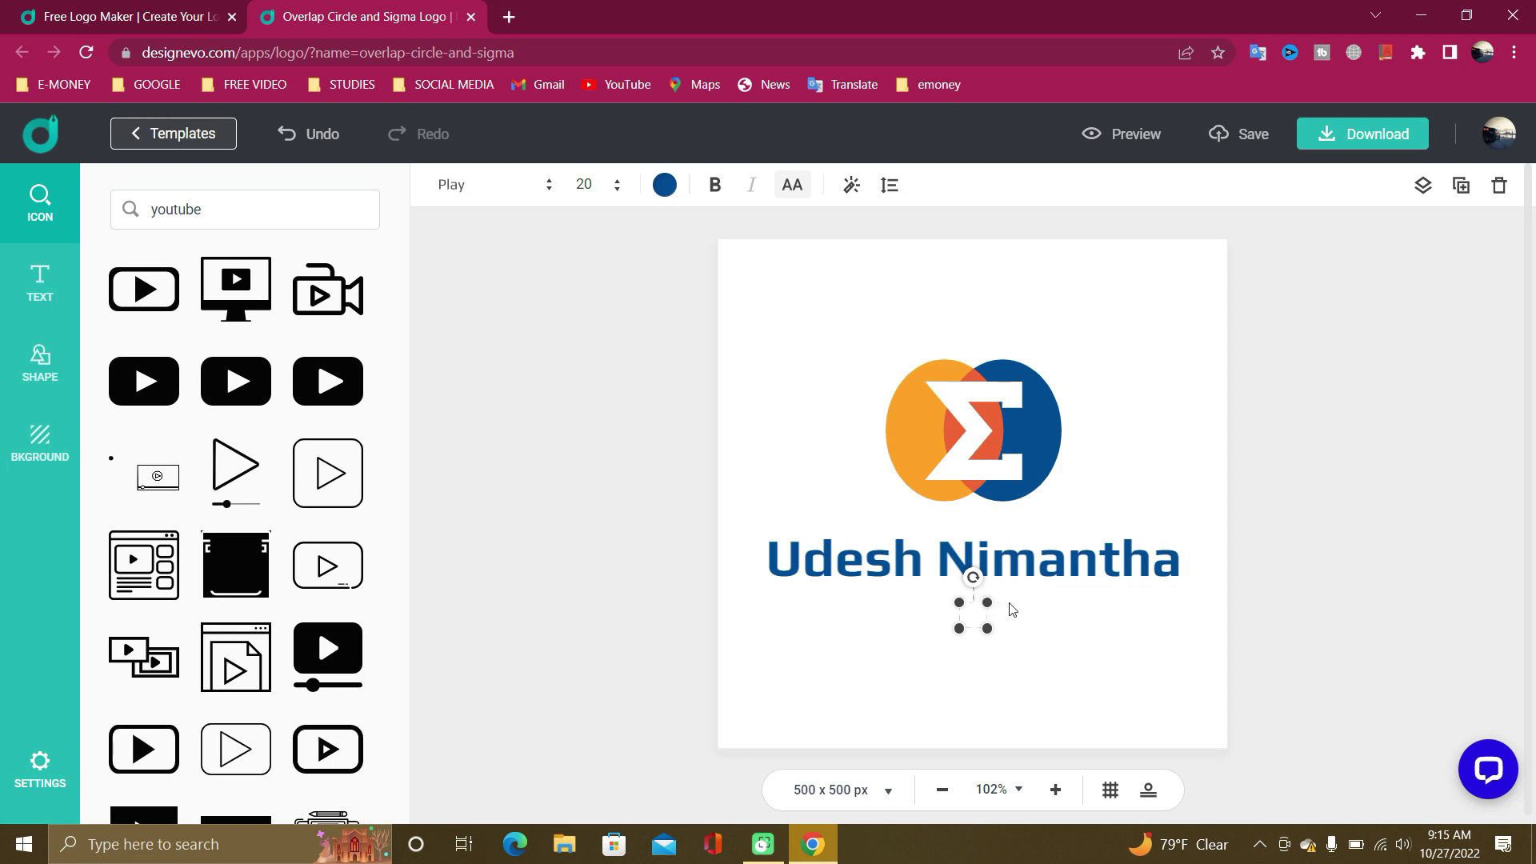
pyautogui.click(1012, 608)
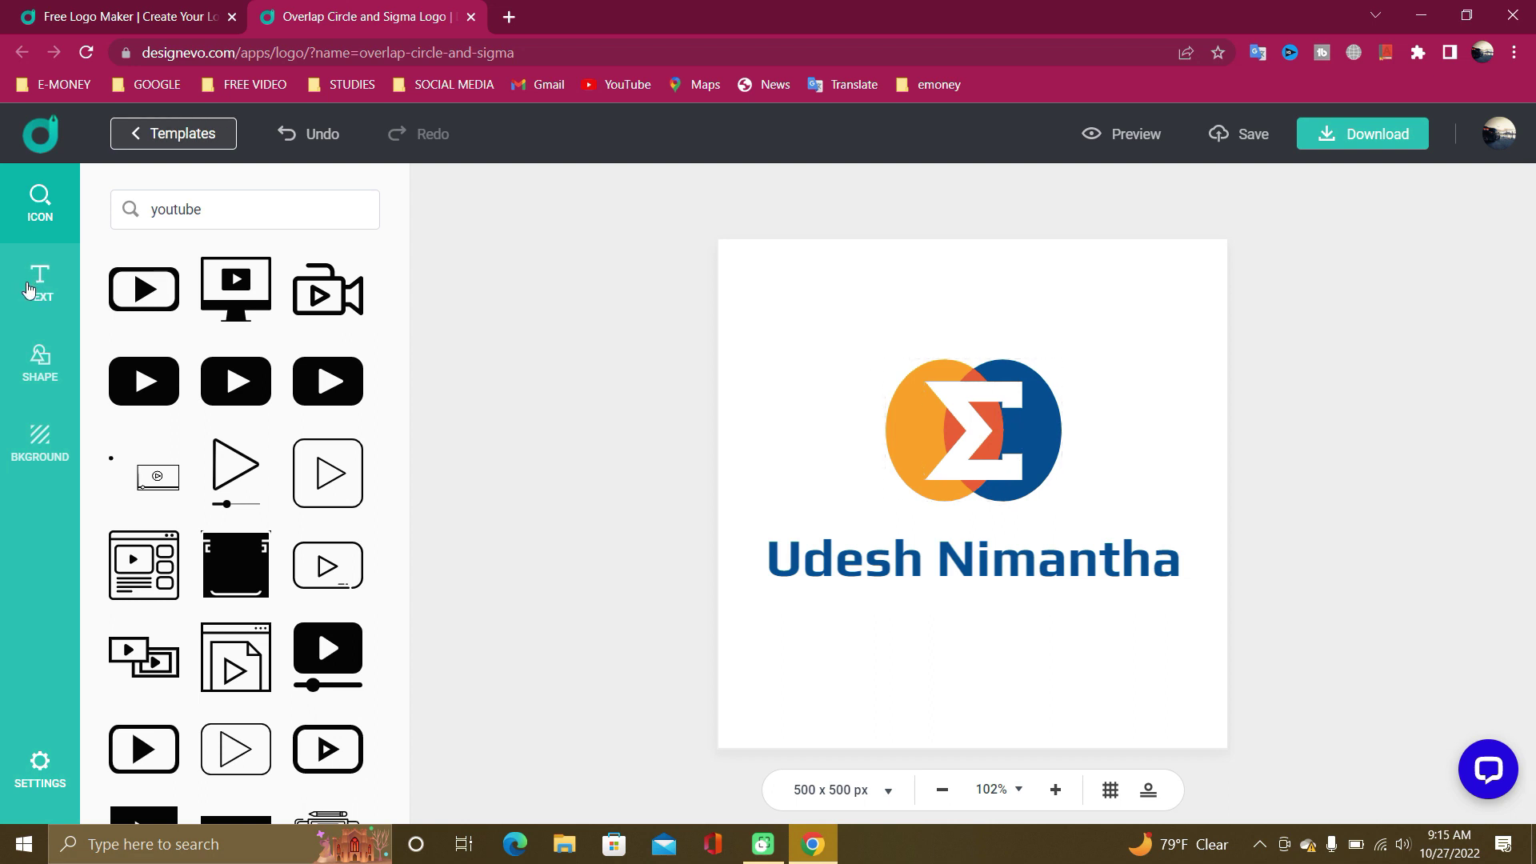
pyautogui.scroll(-1, 30, 289)
# - Discard a stray new text box and set the name's font to Audiowide
pyautogui.click(30, 290)
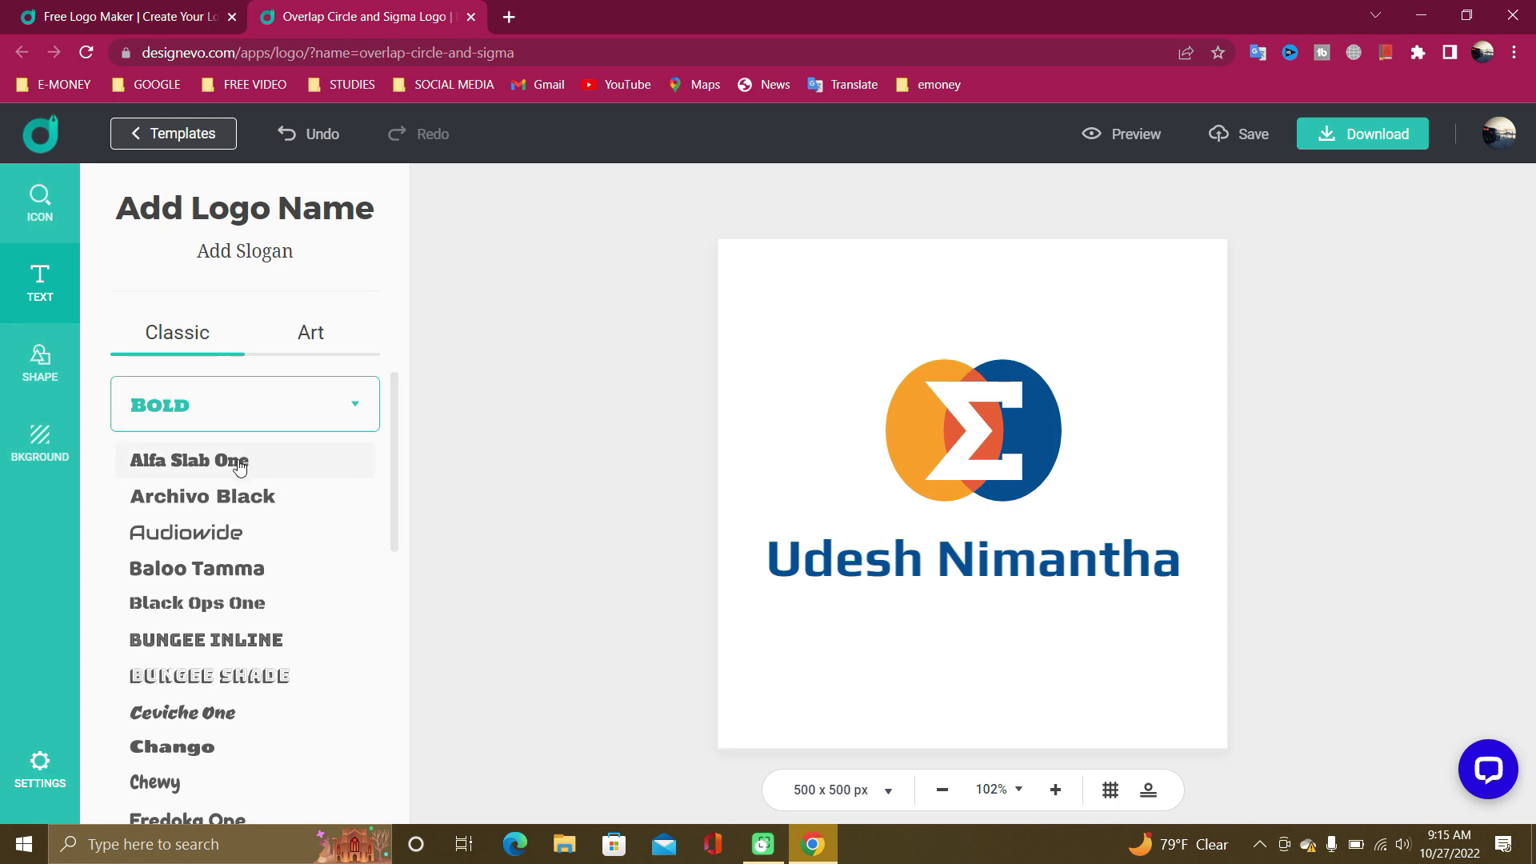
pyautogui.click(240, 468)
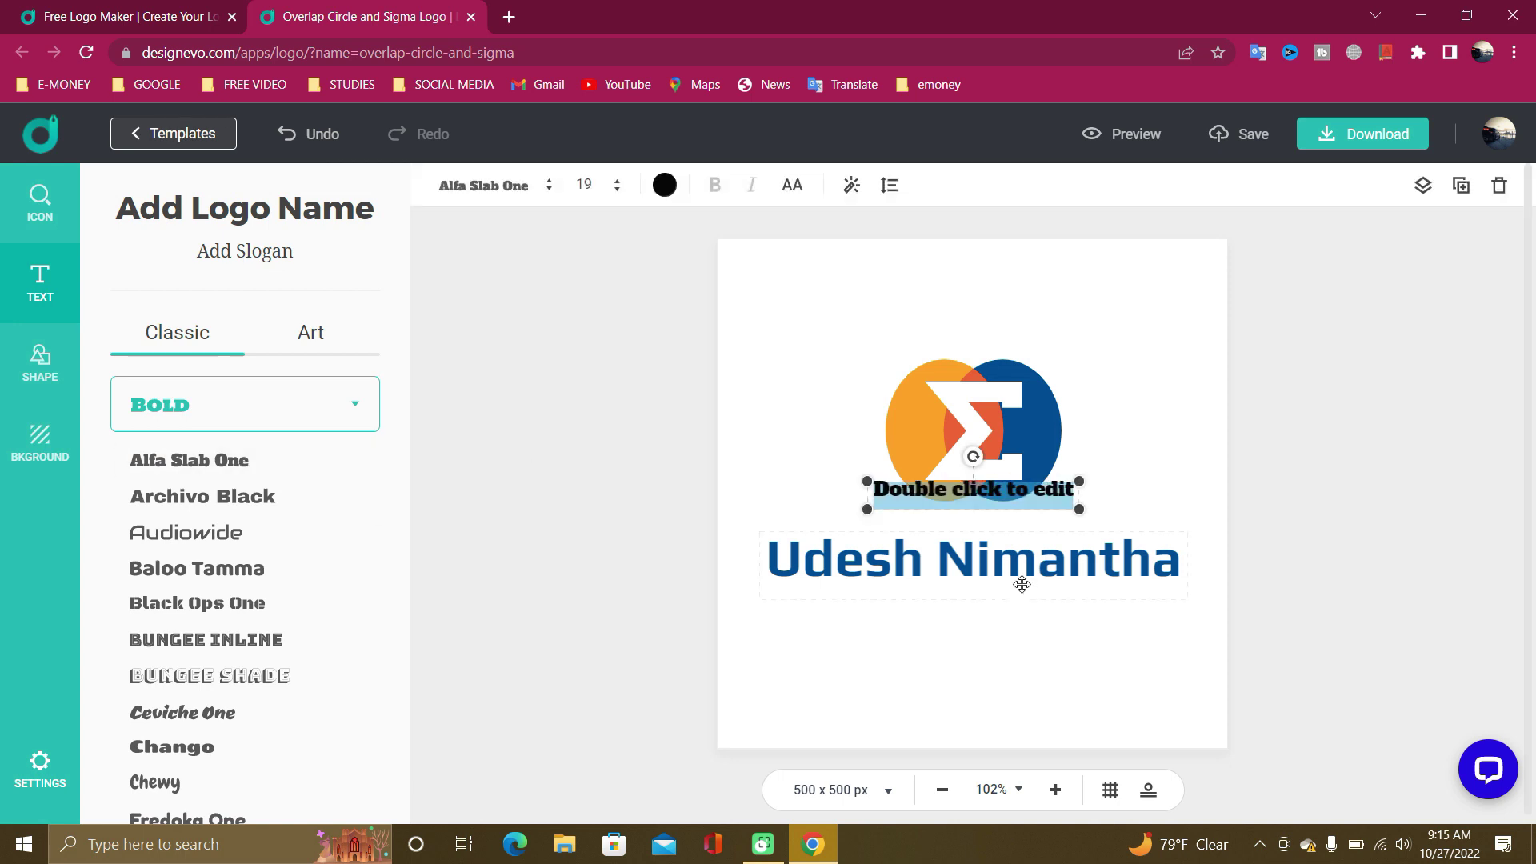
pyautogui.press('BackSpace')
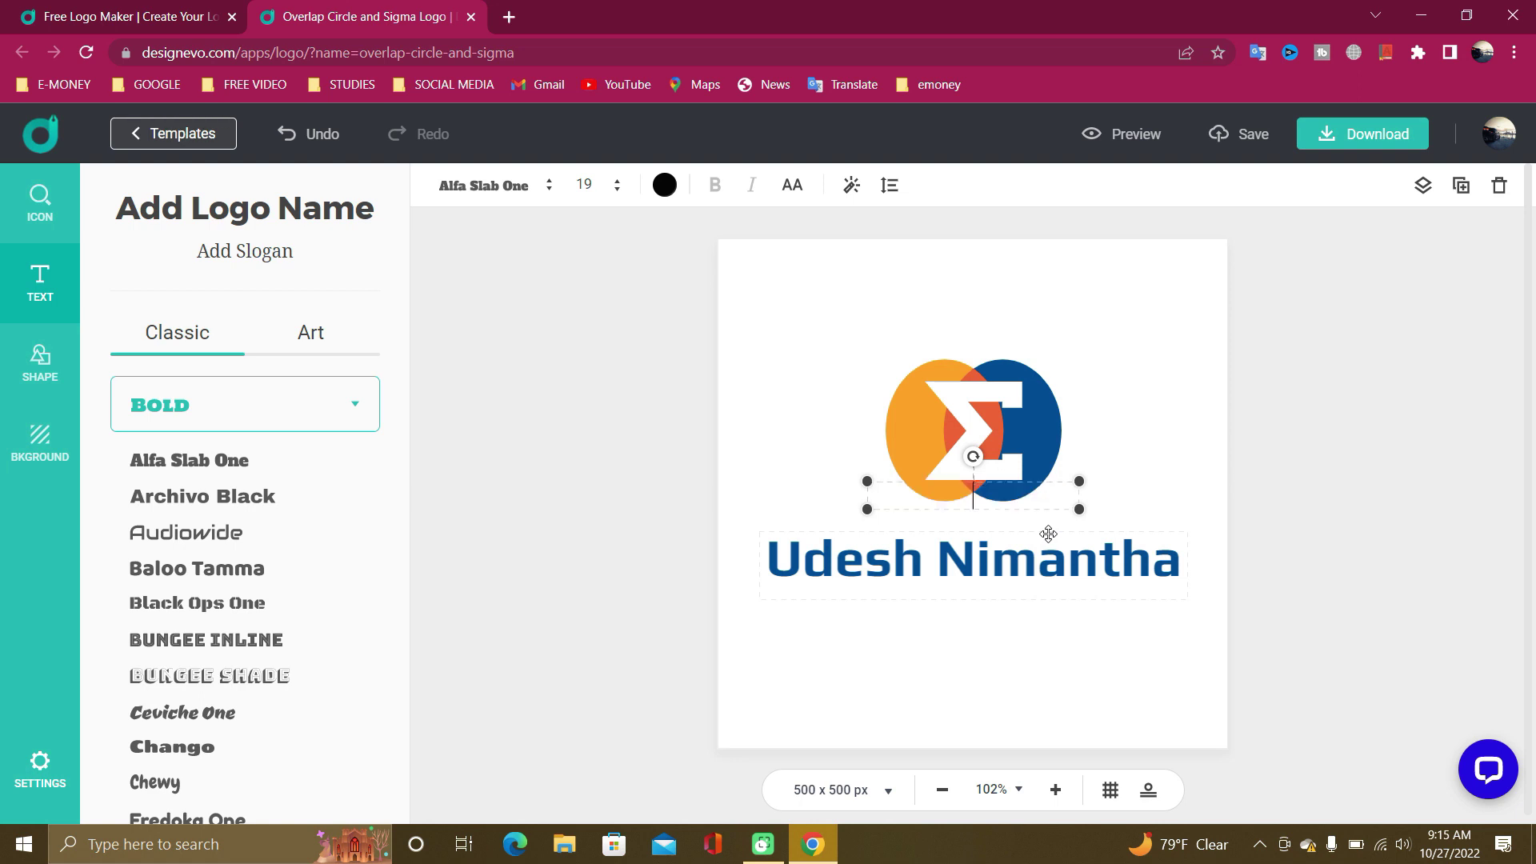
pyautogui.click(1136, 482)
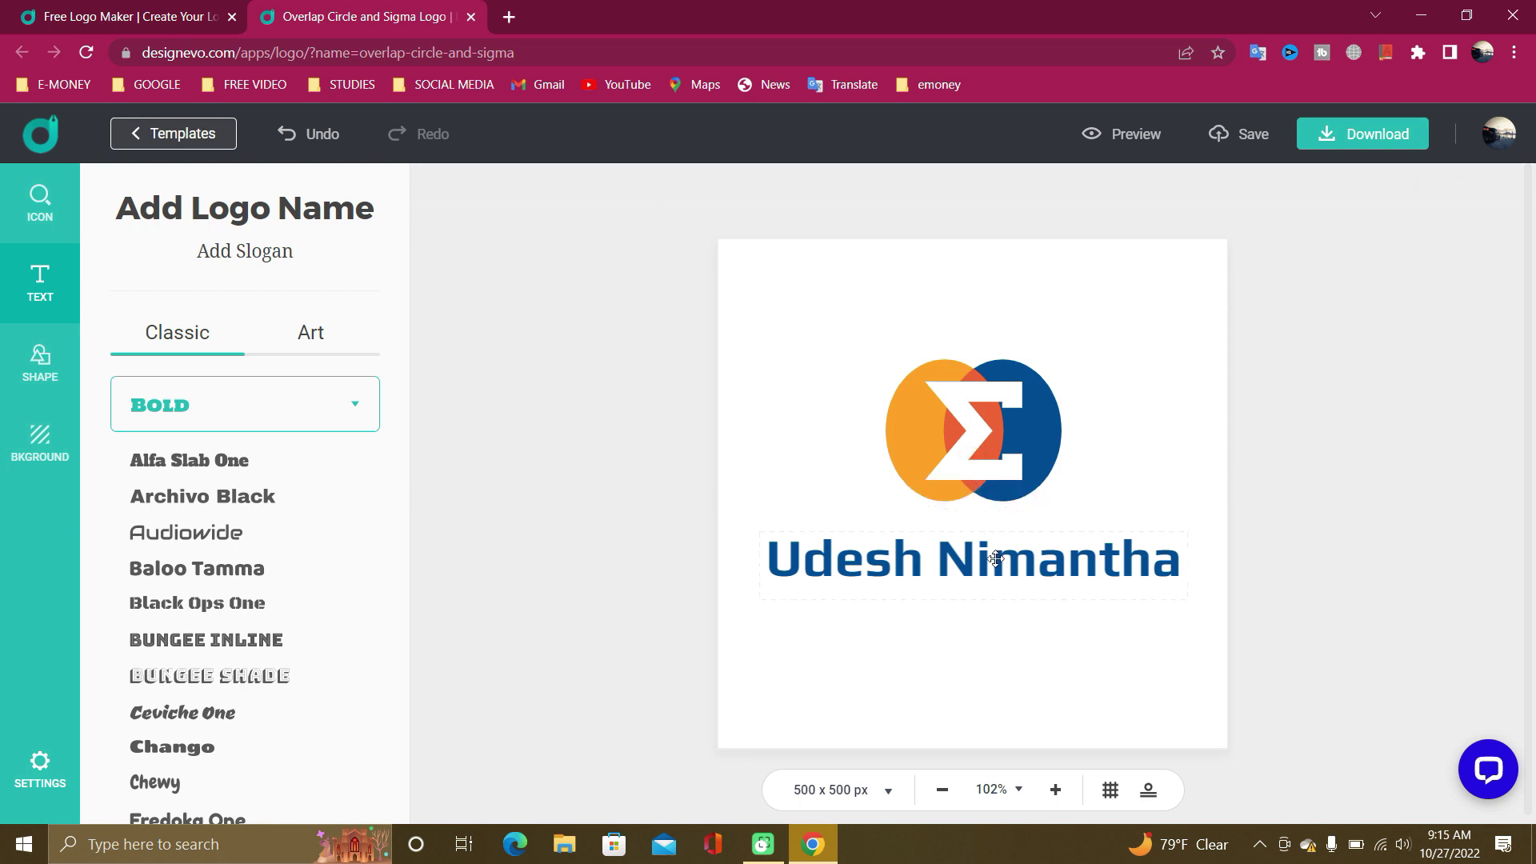
pyautogui.click(993, 559)
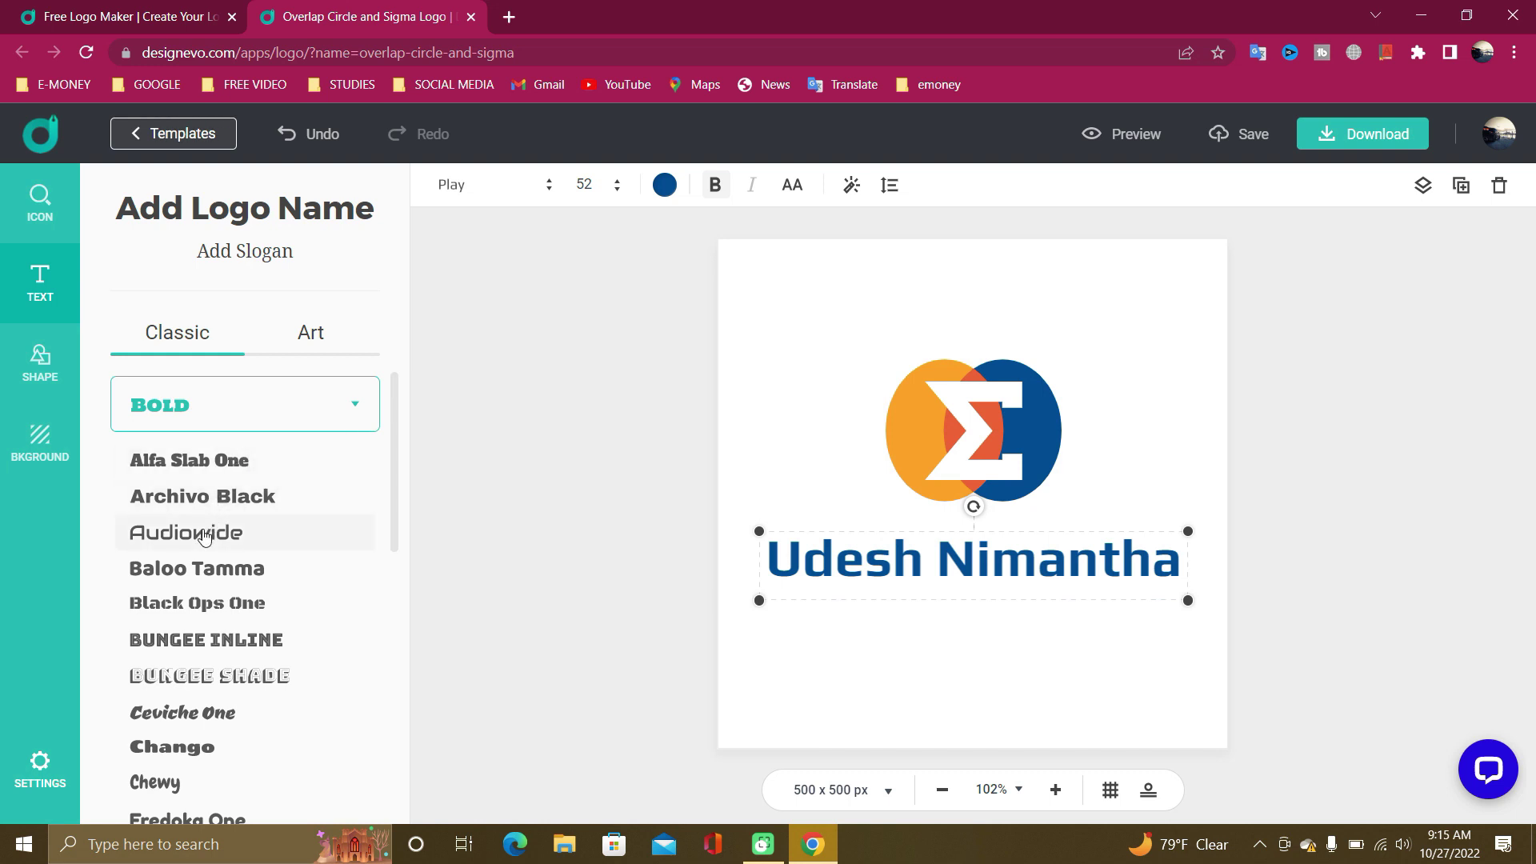
pyautogui.click(205, 534)
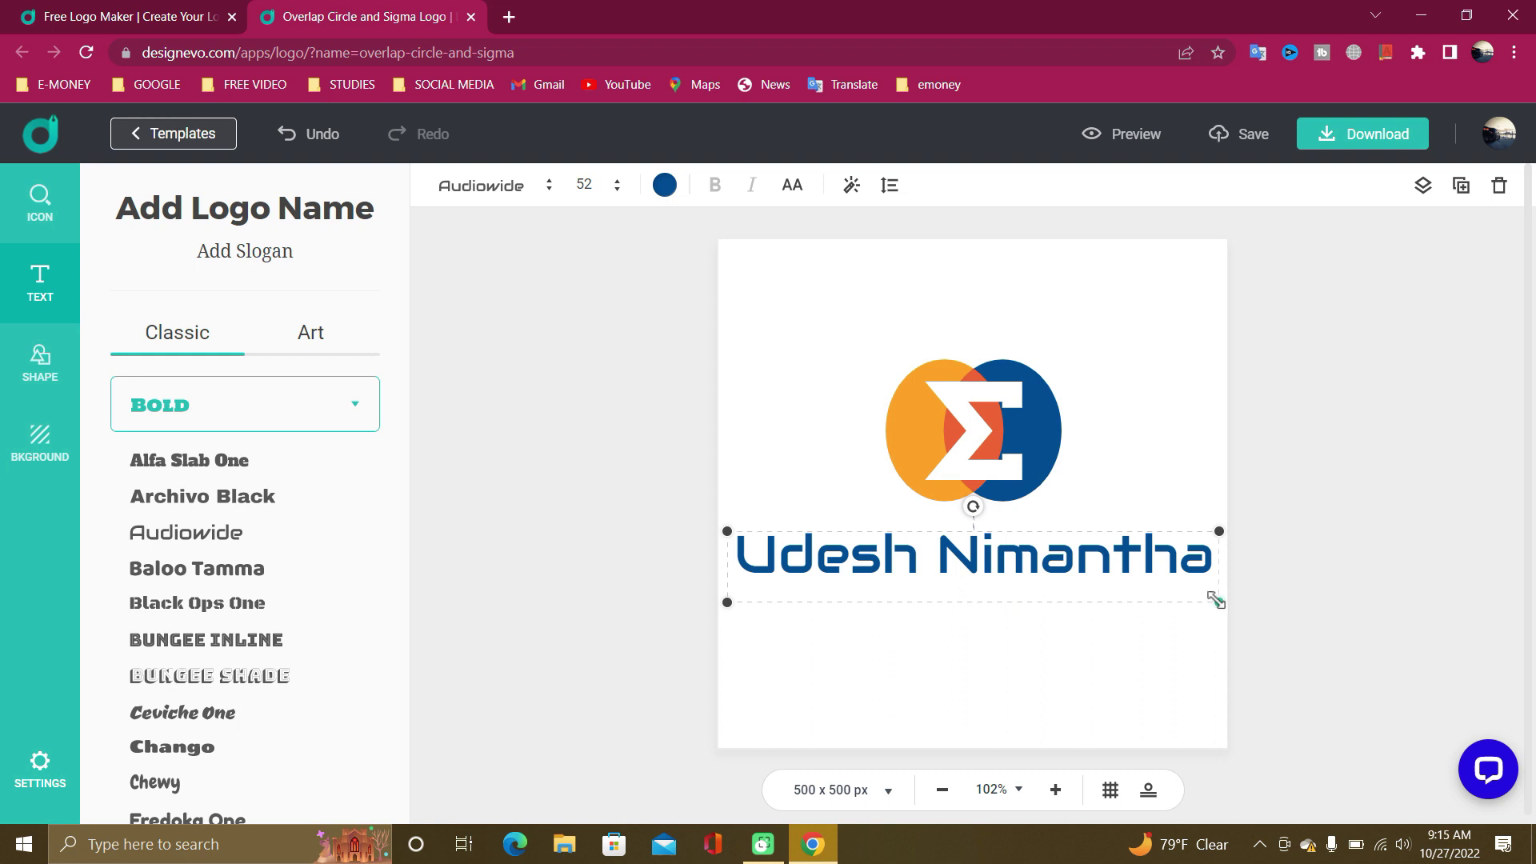
# - Shrink the name slightly and centre it just beneath the sigma icon
pyautogui.moveTo(1216, 600); pyautogui.dragTo(1130, 588)
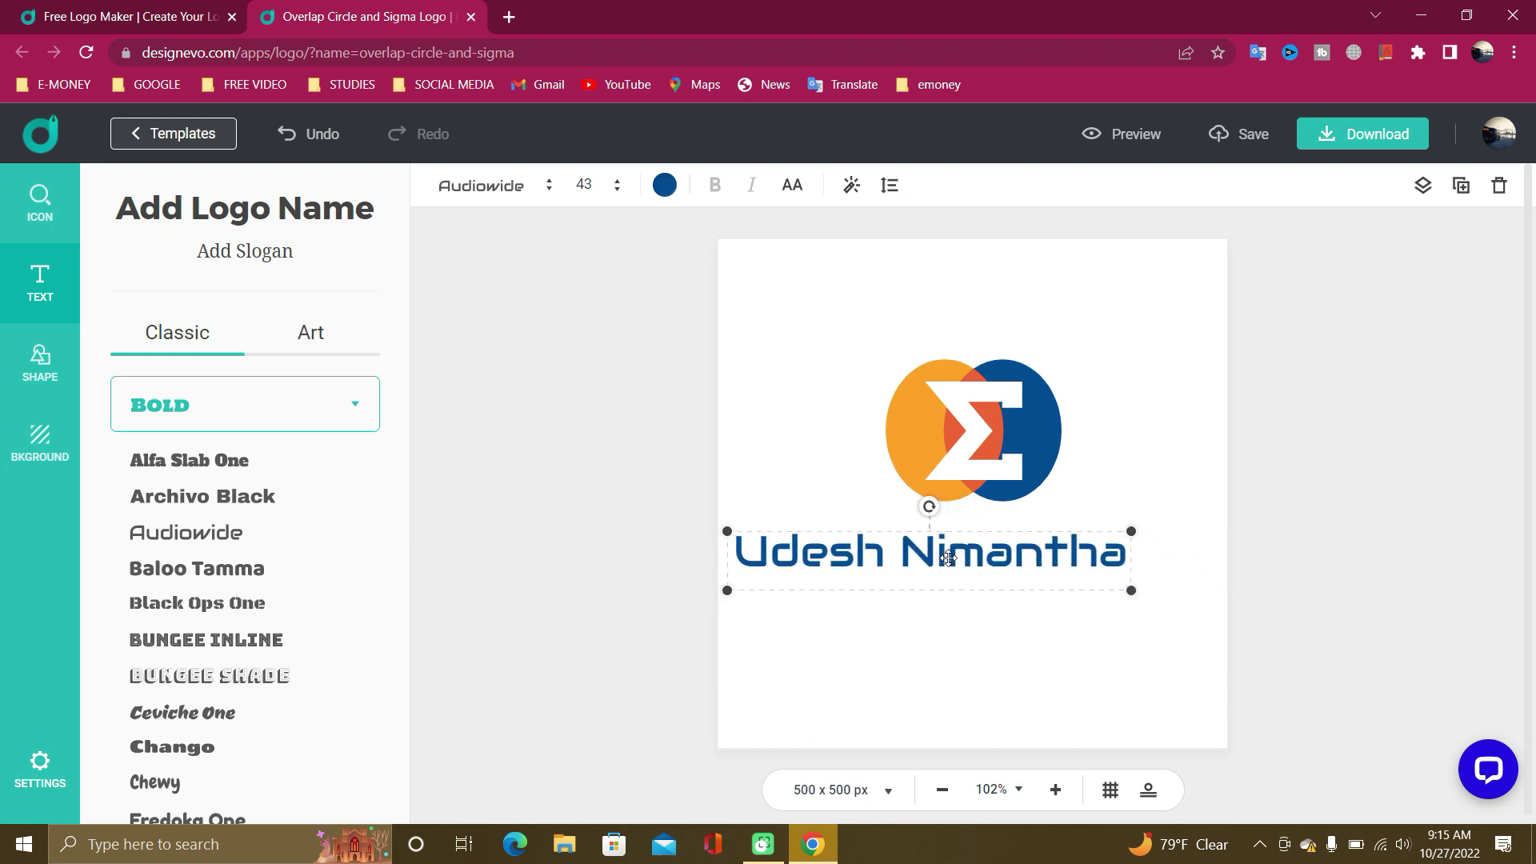
pyautogui.moveTo(949, 558); pyautogui.dragTo(992, 553)
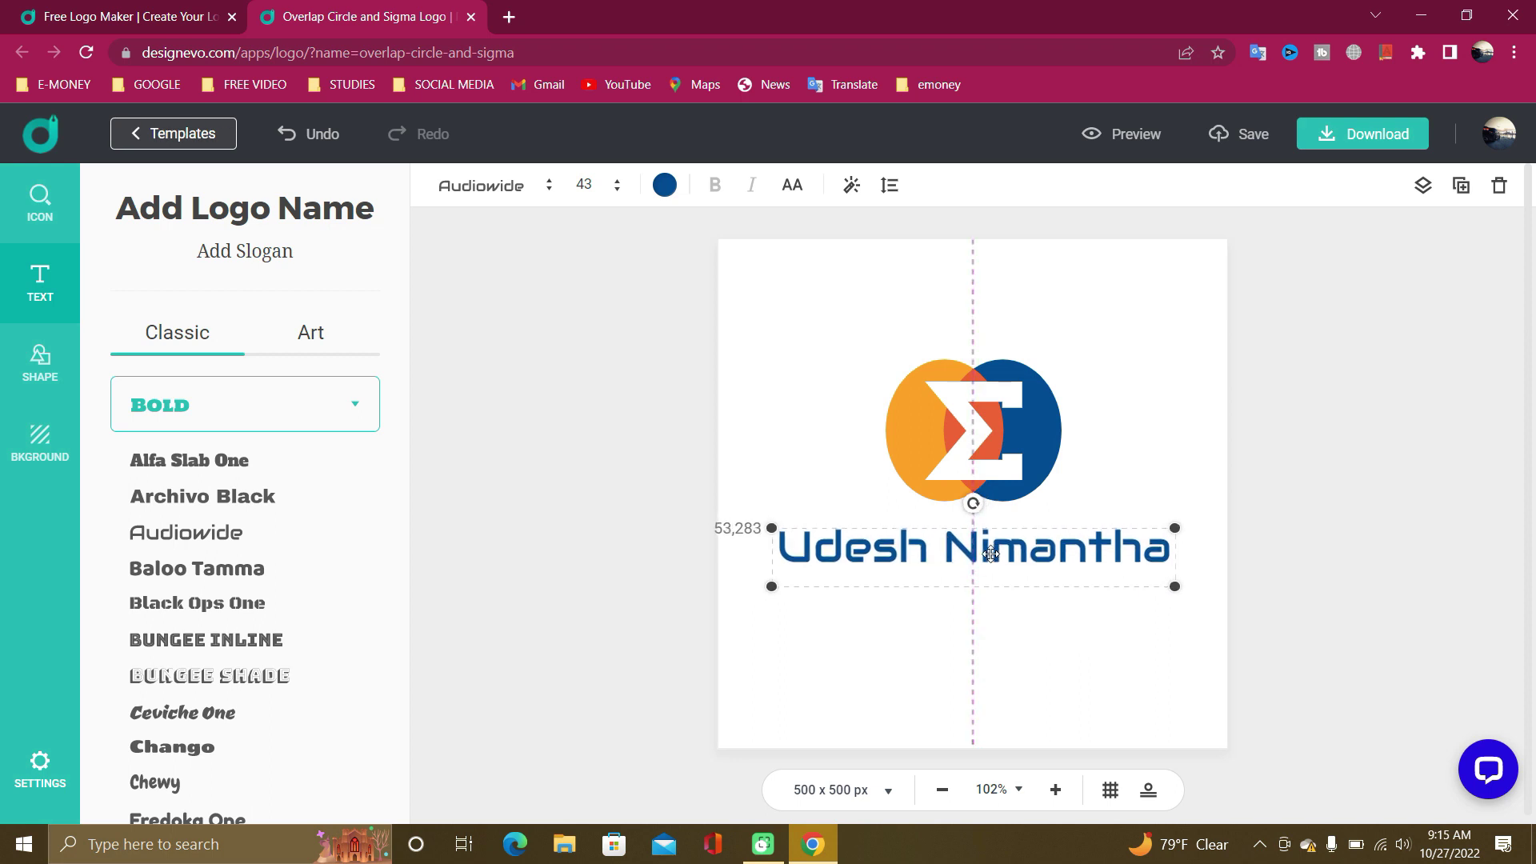
pyautogui.moveTo(991, 554); pyautogui.dragTo(992, 534)
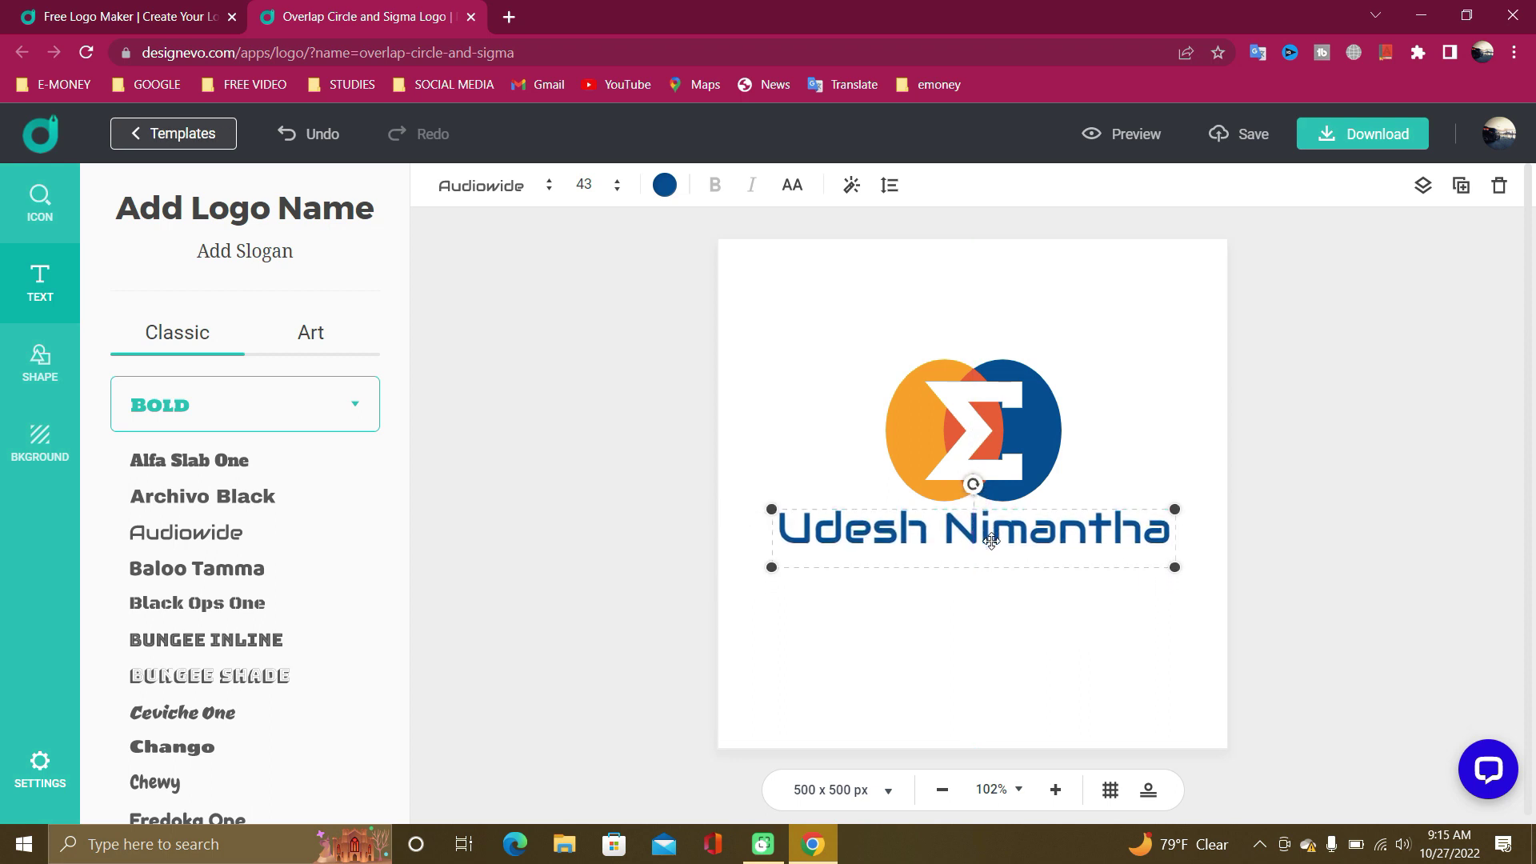
pyautogui.click(1004, 612)
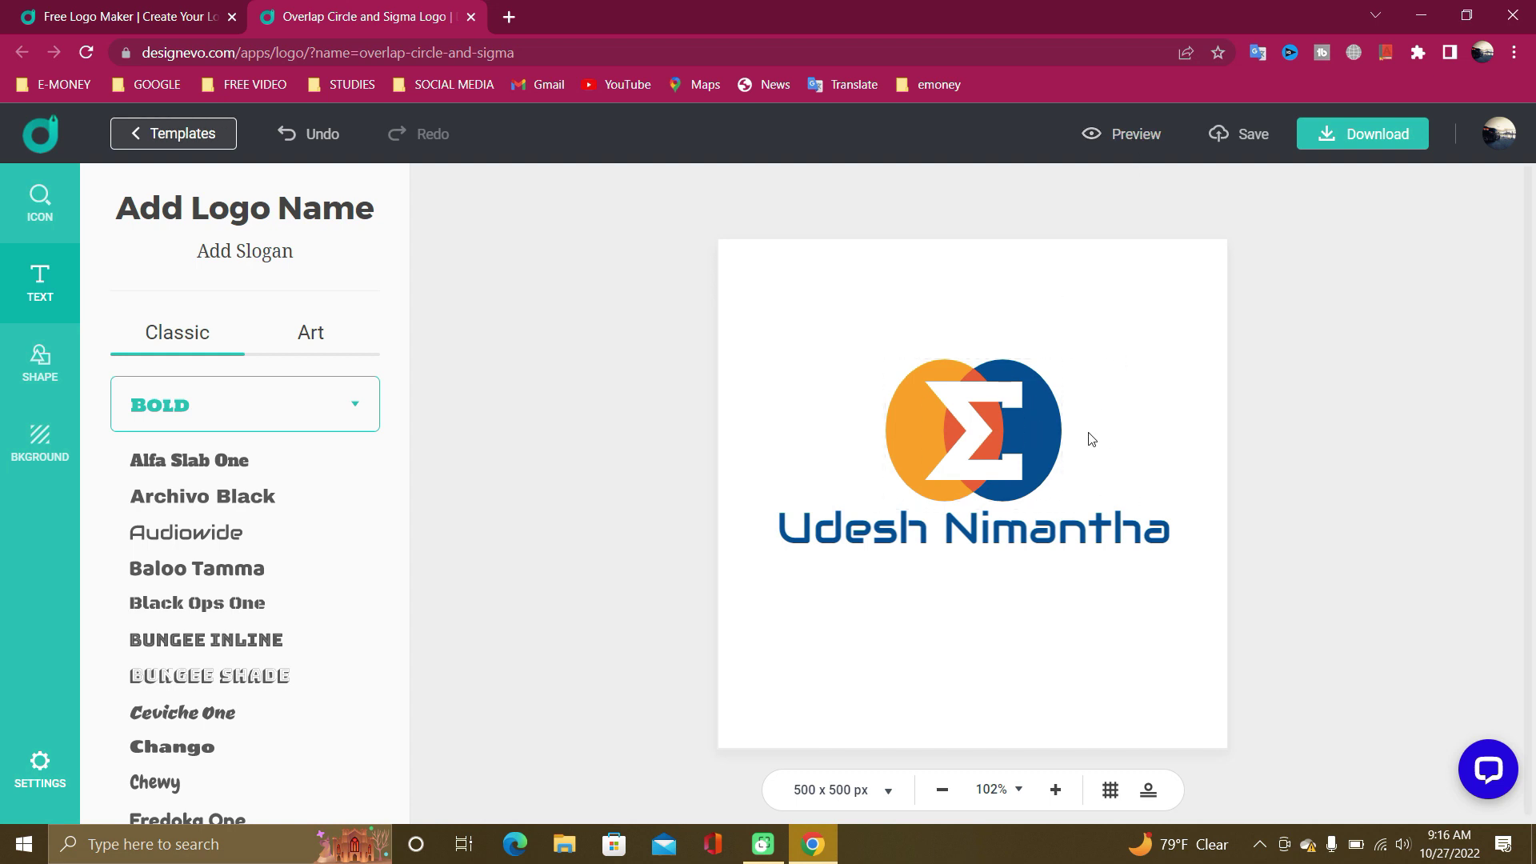
# - Try yellow, red, grey and magenta backgrounds, then apply the cyan-to-lavender gradient
pyautogui.click(38, 440)
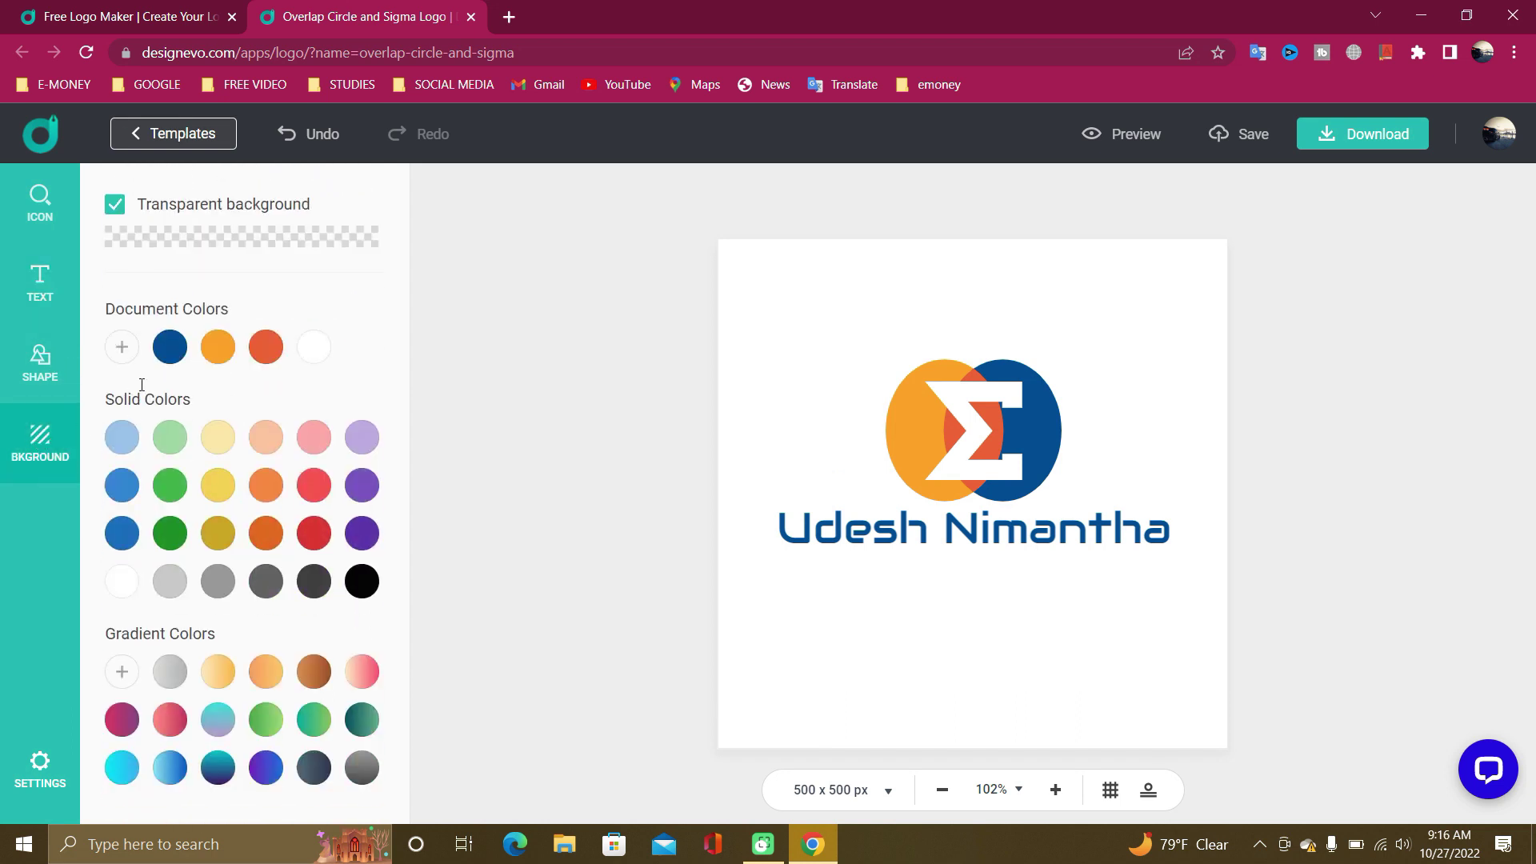
pyautogui.click(225, 488)
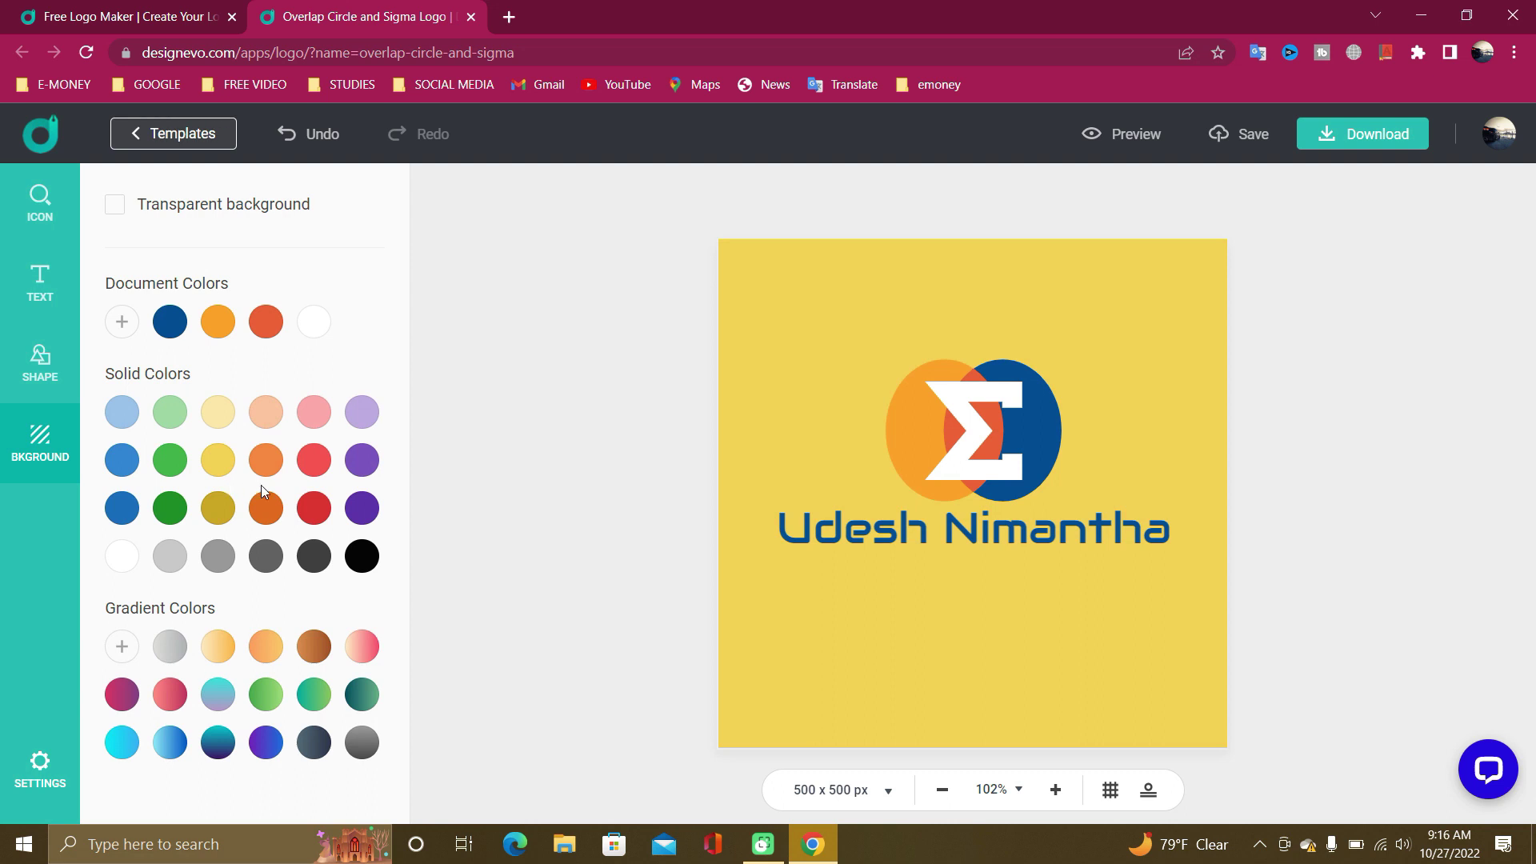
pyautogui.click(312, 513)
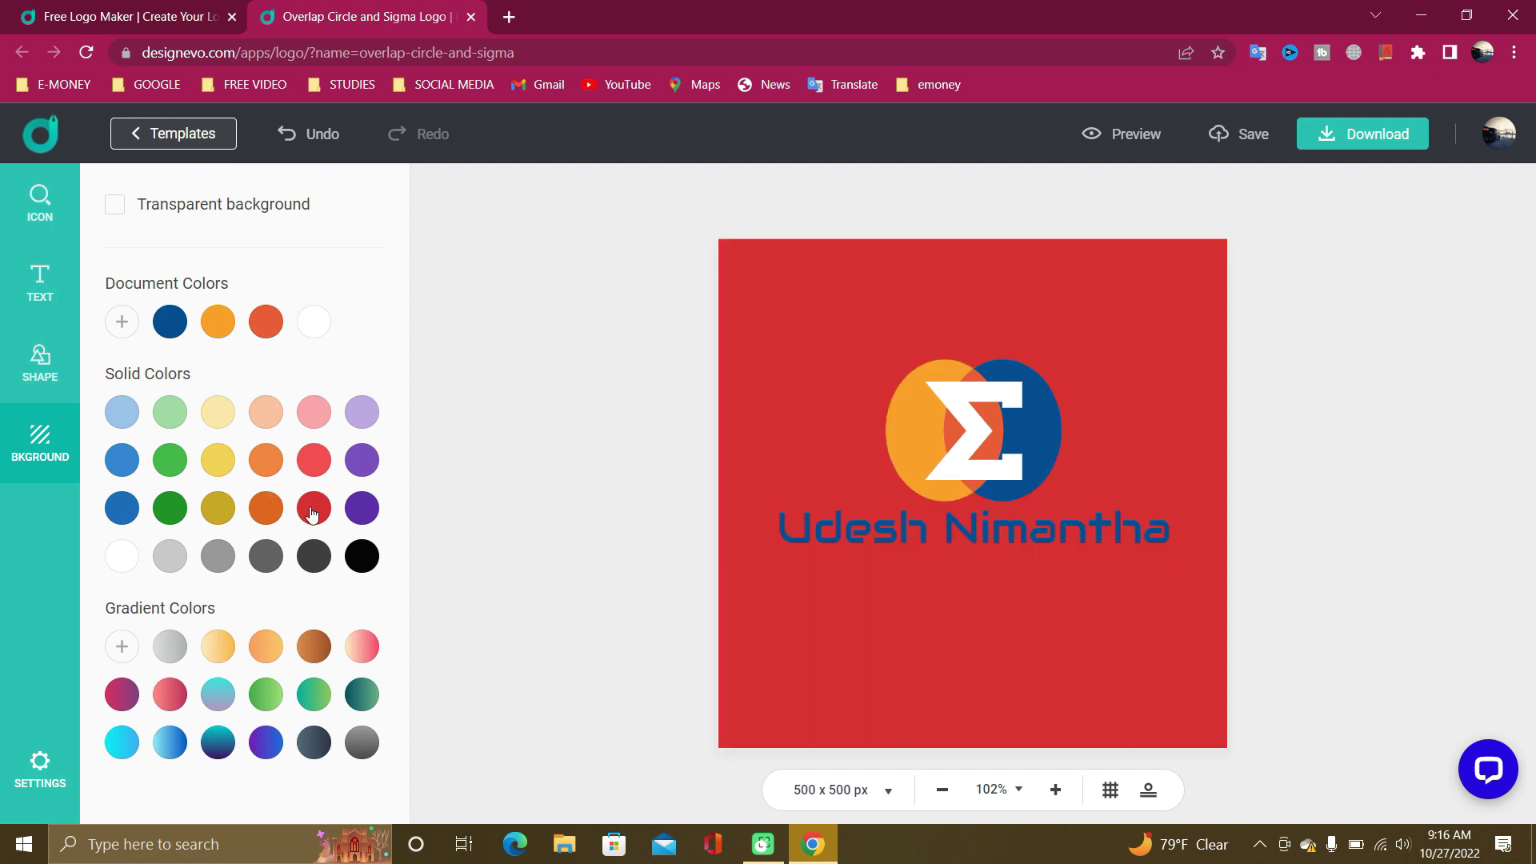
pyautogui.click(177, 560)
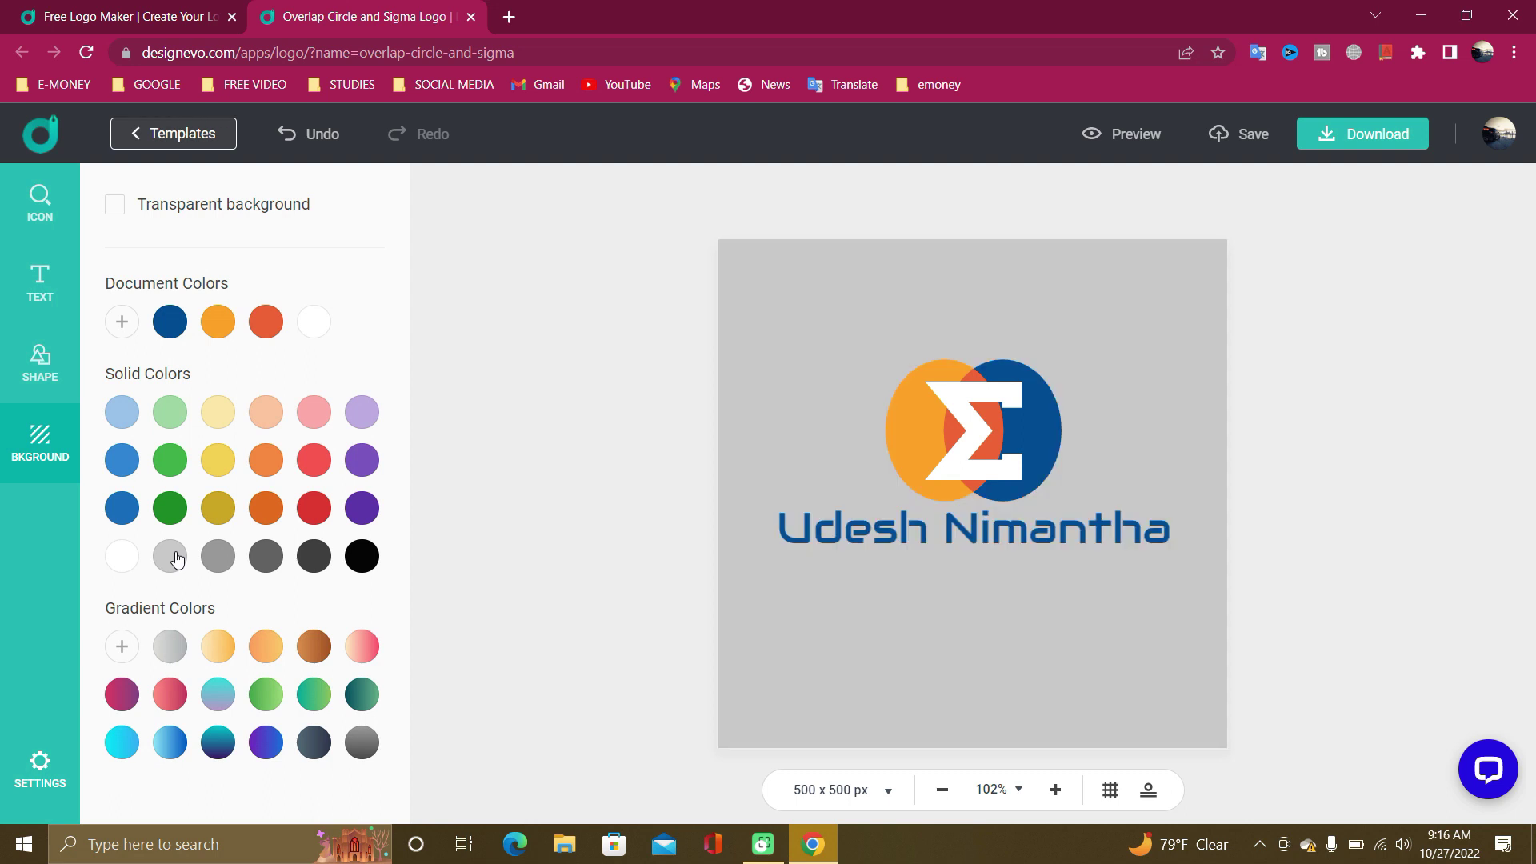
pyautogui.click(129, 691)
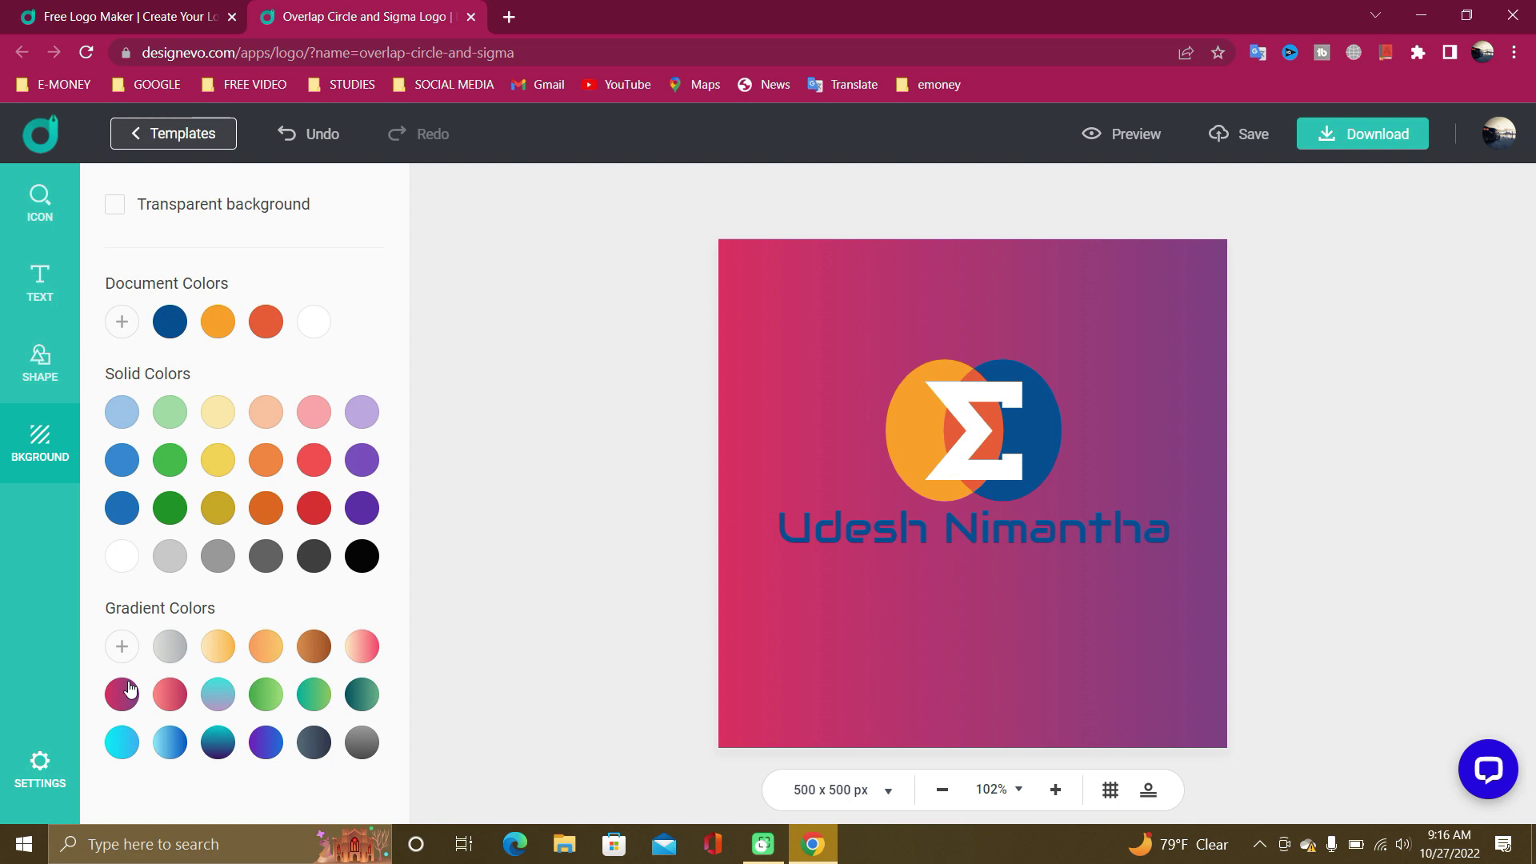
pyautogui.click(212, 697)
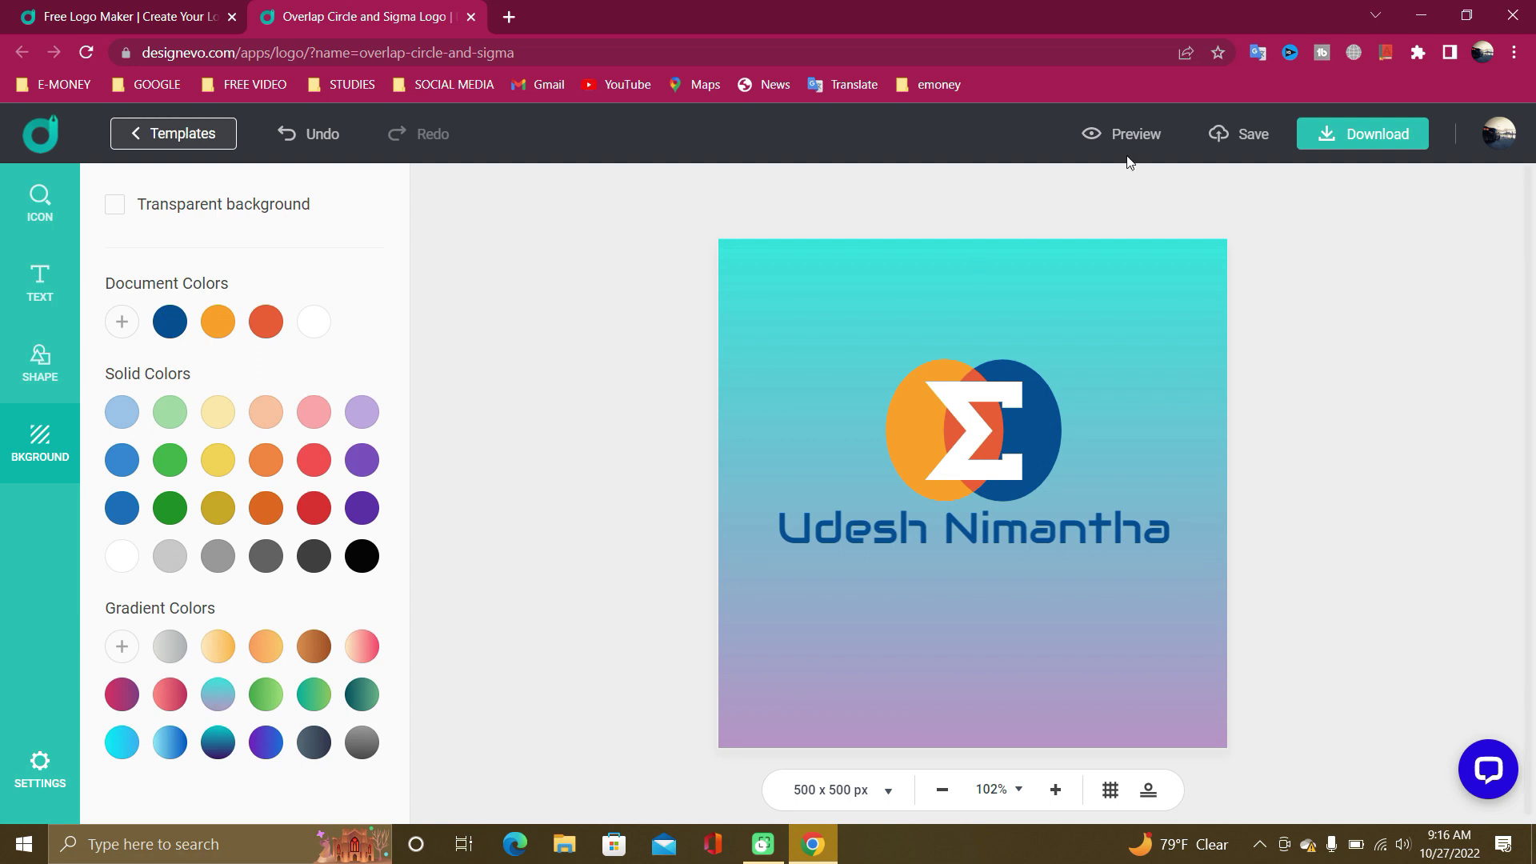
pyautogui.click(1376, 138)
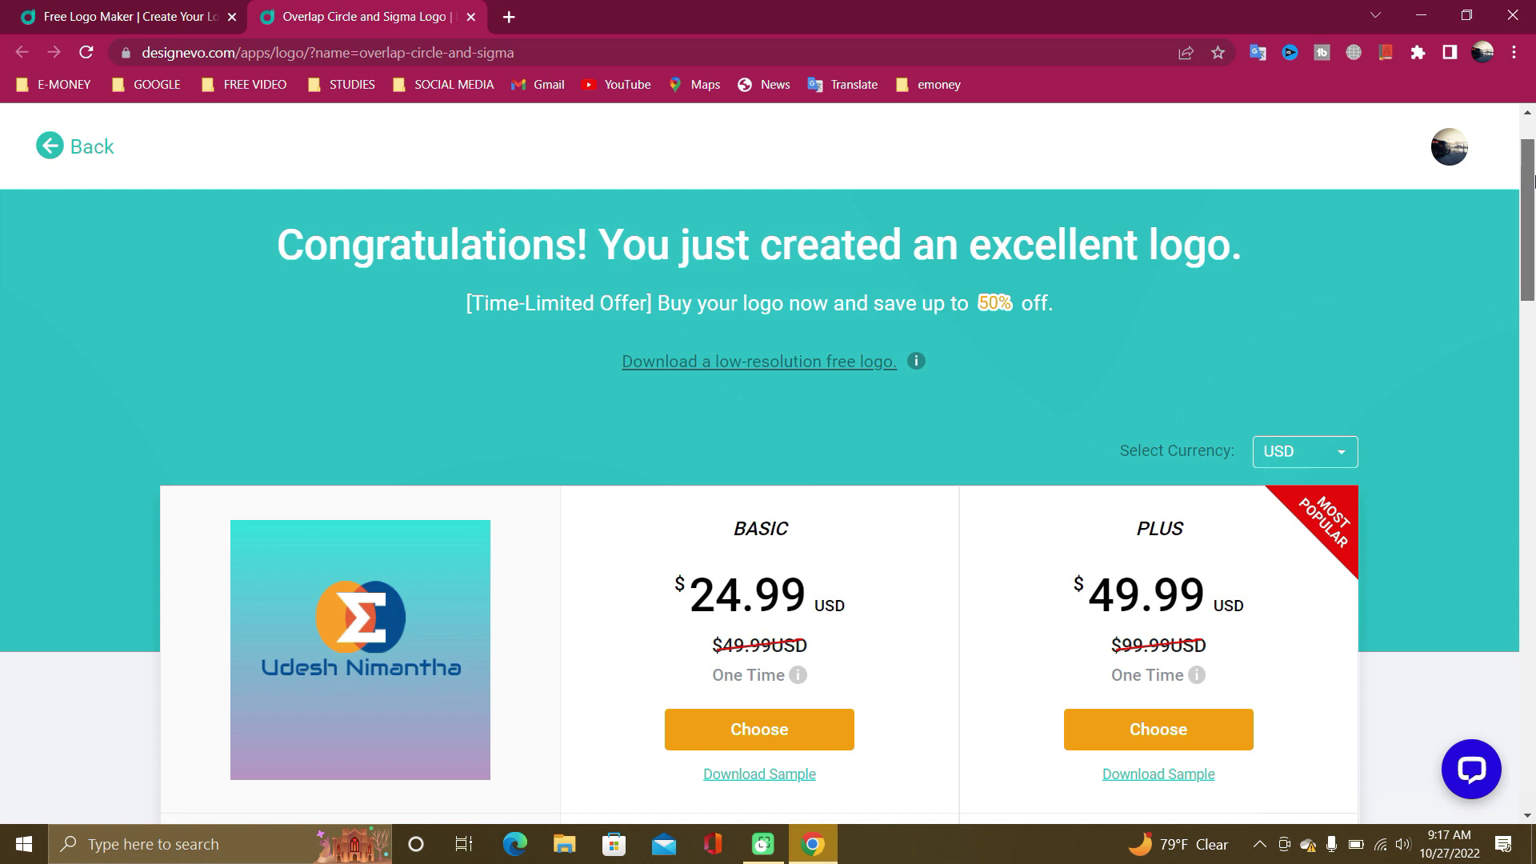
# - Scroll the pricing page down to the Basic versus Plus feature comparison table
pyautogui.moveTo(1533, 181); pyautogui.dragTo(1533, 211)
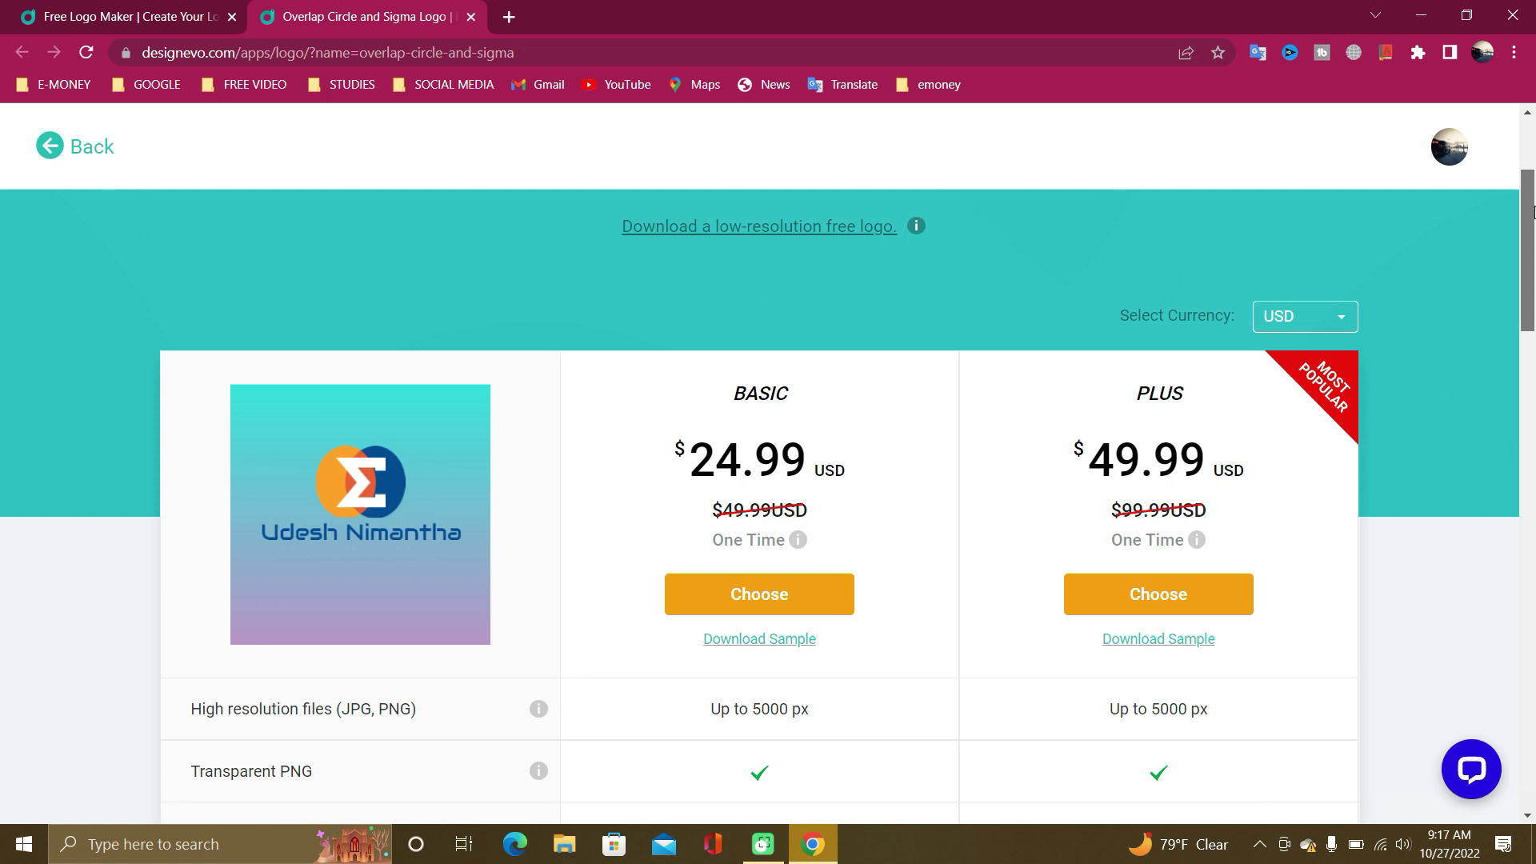
pyautogui.moveTo(1534, 212); pyautogui.dragTo(1534, 301)
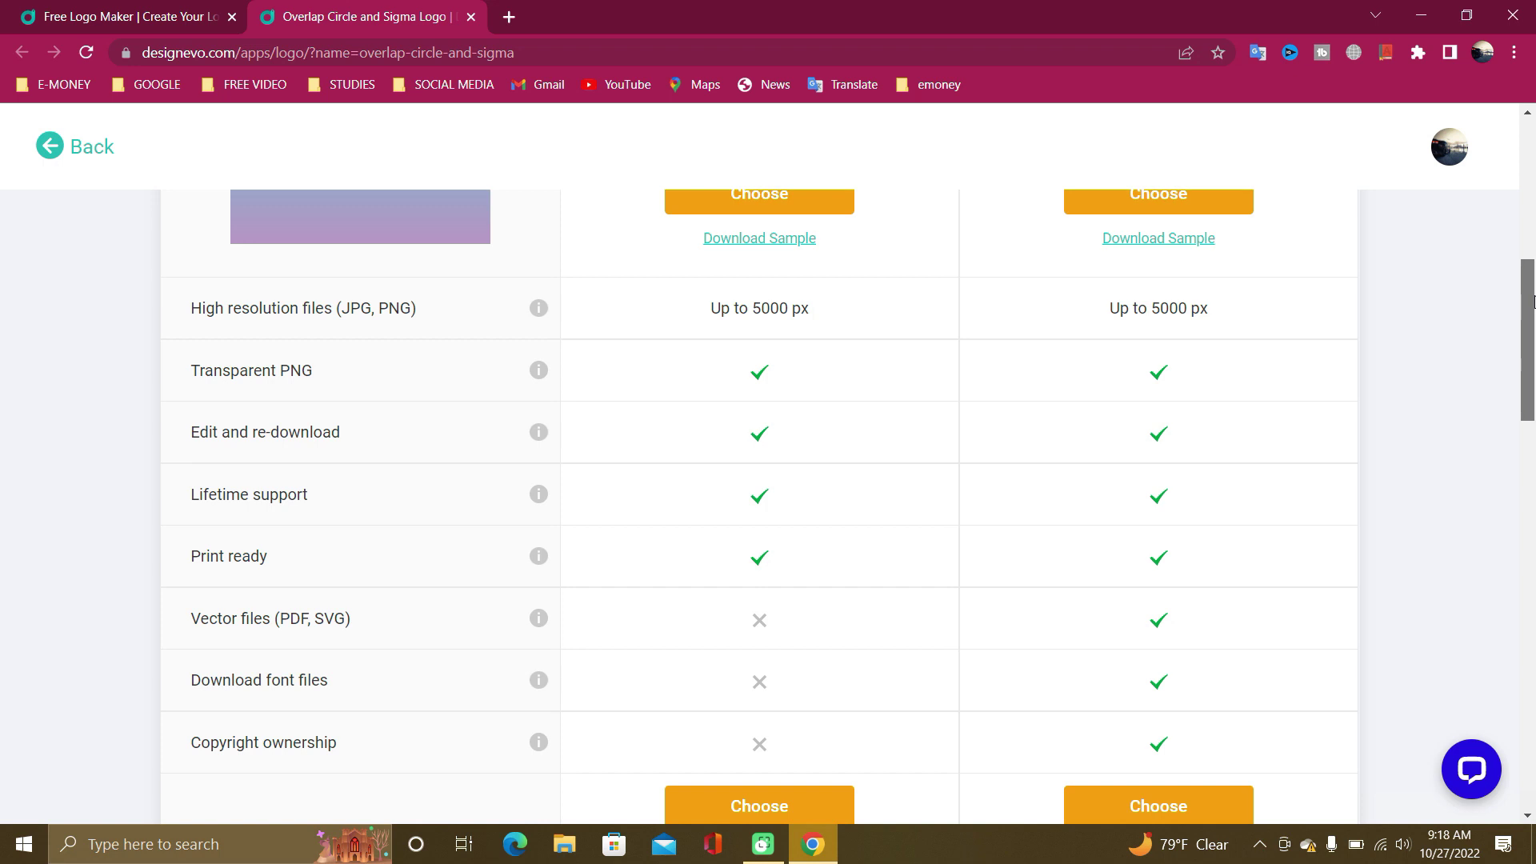
pyautogui.moveTo(1533, 302); pyautogui.dragTo(1533, 301)
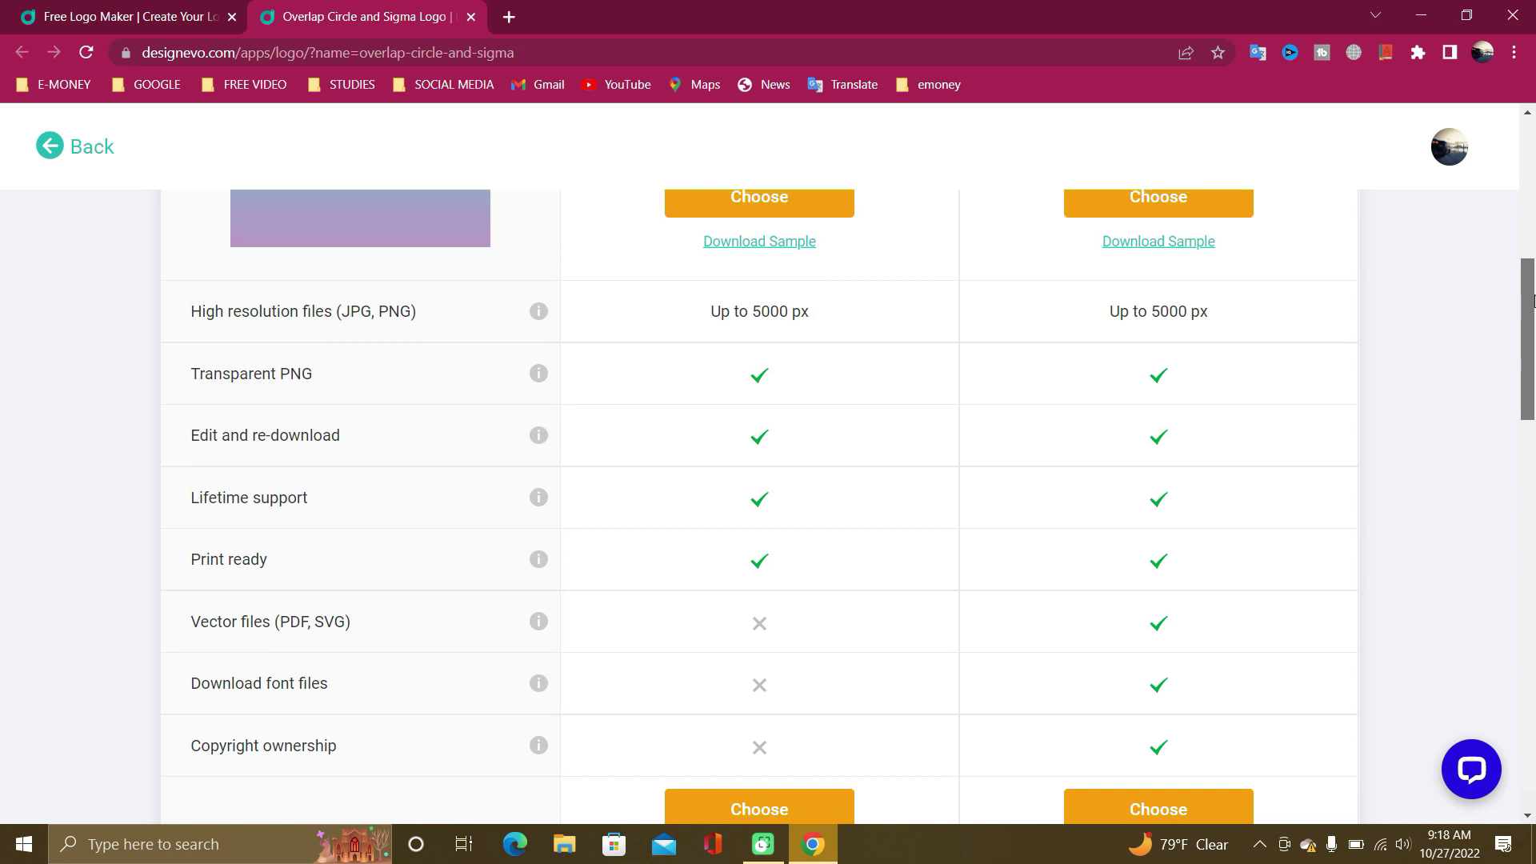
pyautogui.moveTo(1533, 303); pyautogui.dragTo(1533, 305)
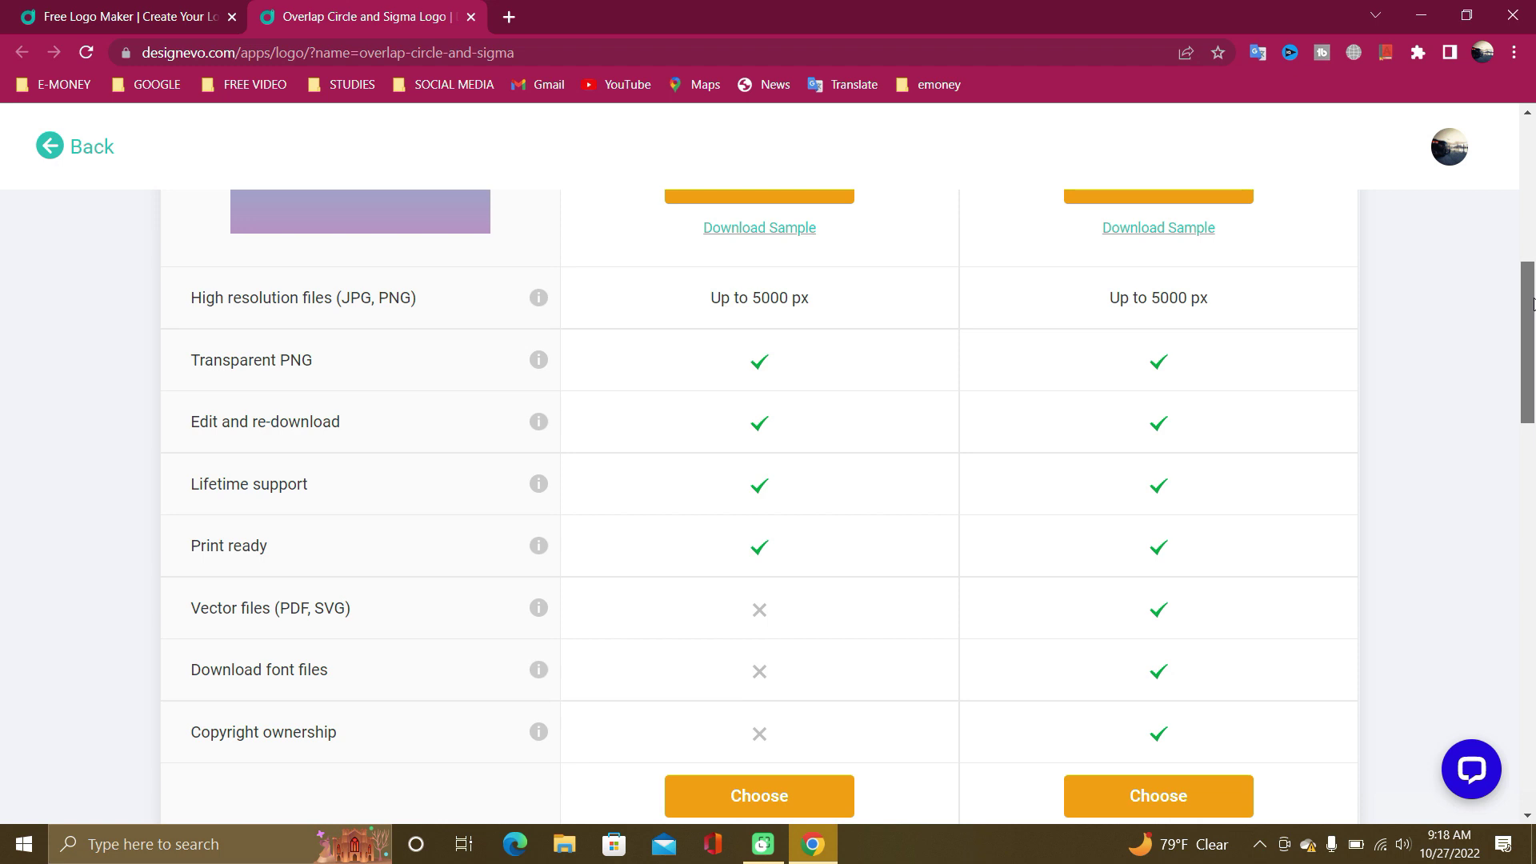
pyautogui.moveTo(1533, 303); pyautogui.dragTo(1533, 314)
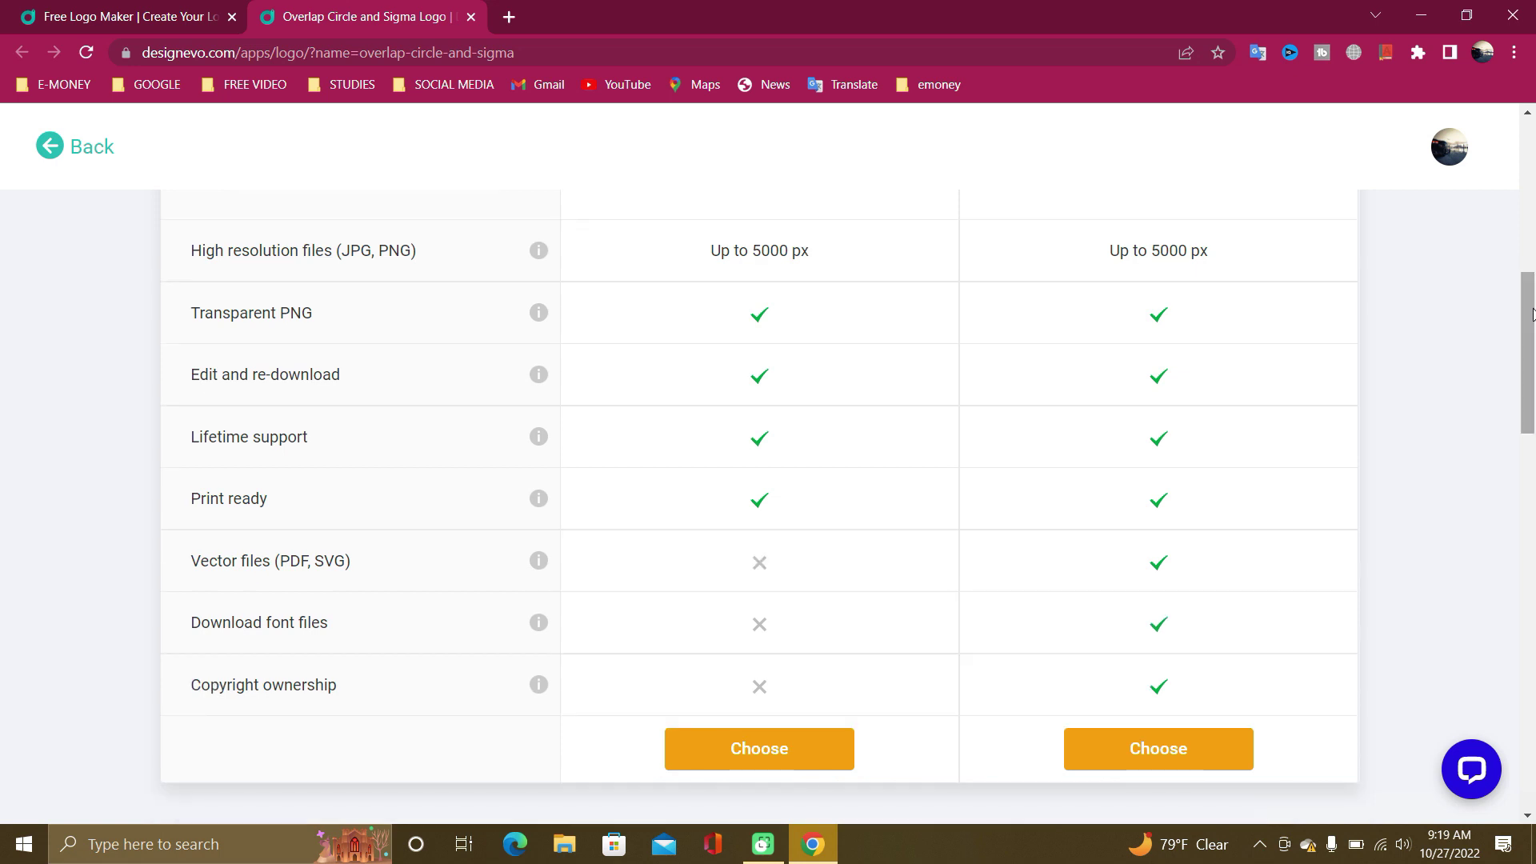
# - Choose the $49.99 Plus plan and reveal the coupon code field at Checkout
pyautogui.click(1173, 752)
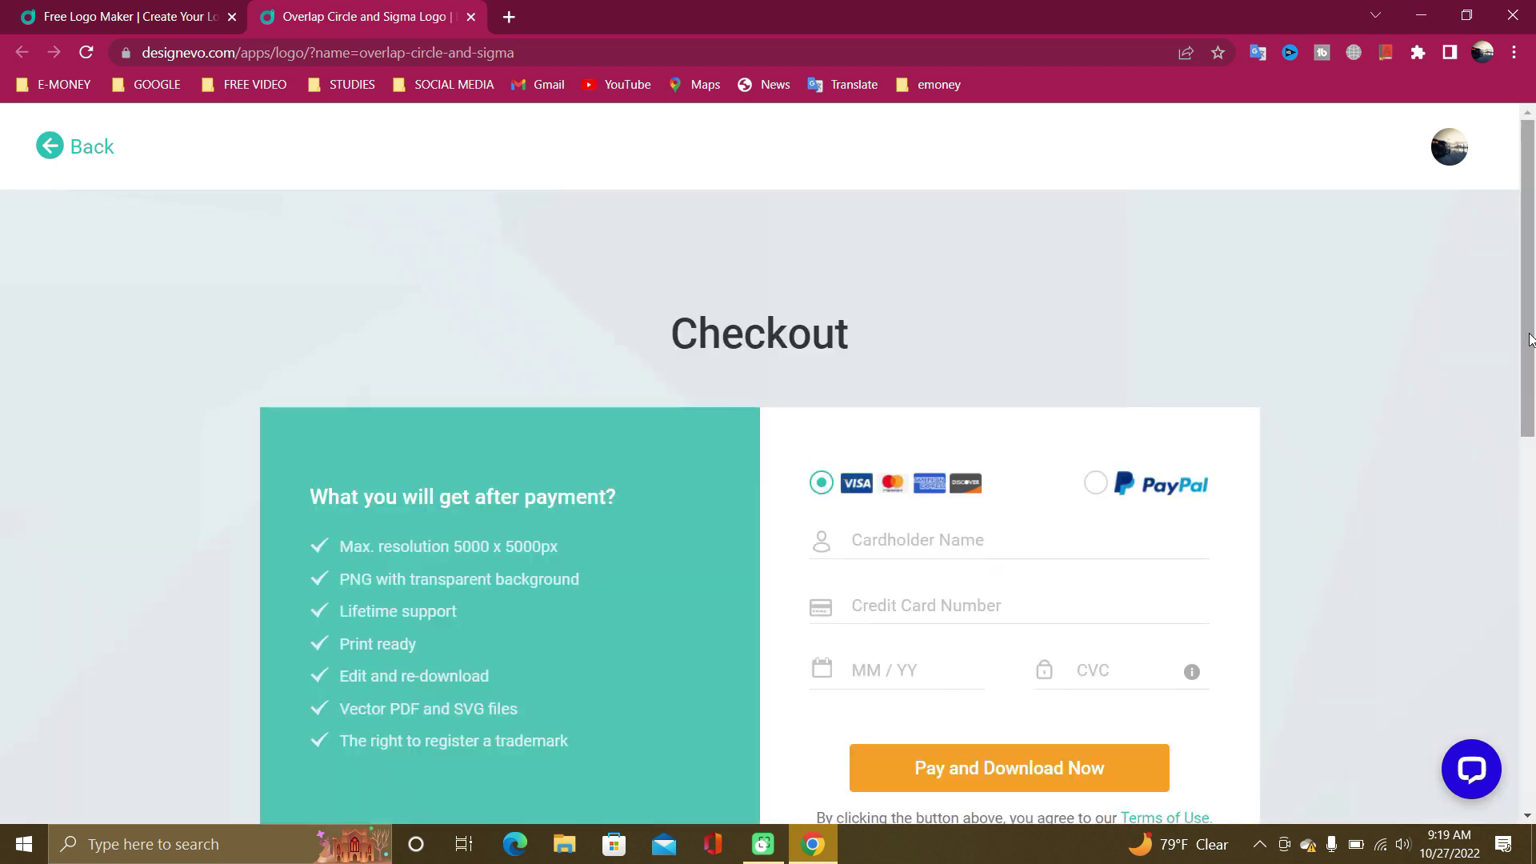
pyautogui.moveTo(1530, 339)
pyautogui.mouseDown()
pyautogui.moveTo(1530, 408)
pyautogui.moveTo(1530, 392)
pyautogui.mouseUp()
pyautogui.click(400, 720)
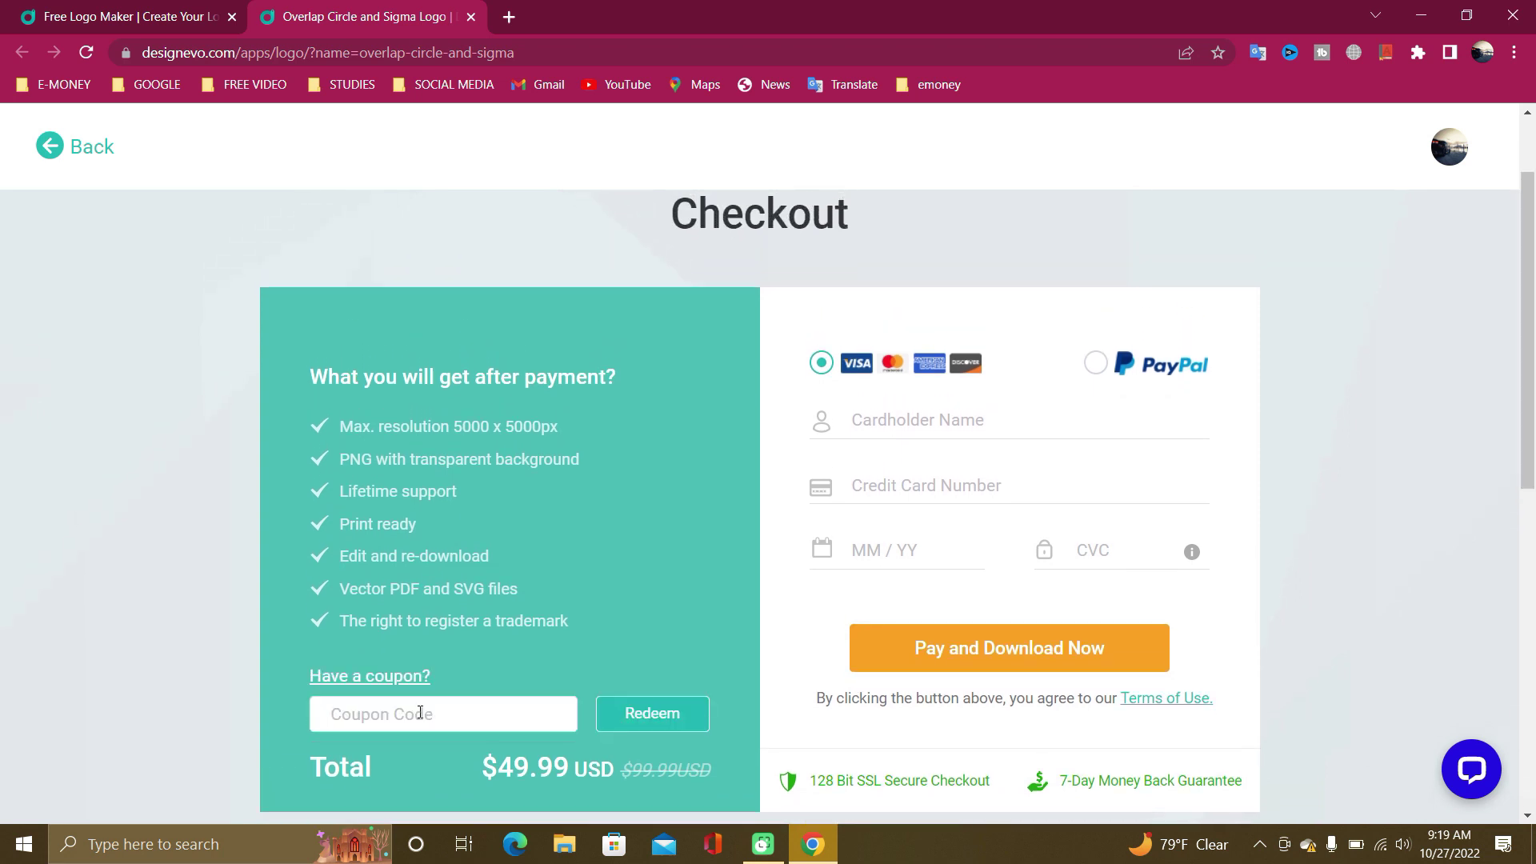